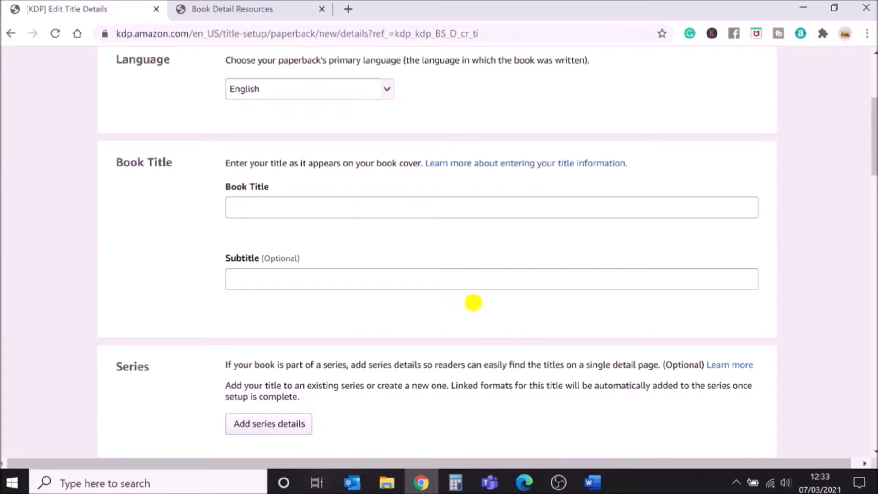
# Open and read the KDP help guidance on entering book titles and editions, including the title do's and don'ts.
pyautogui.click(260, 208)
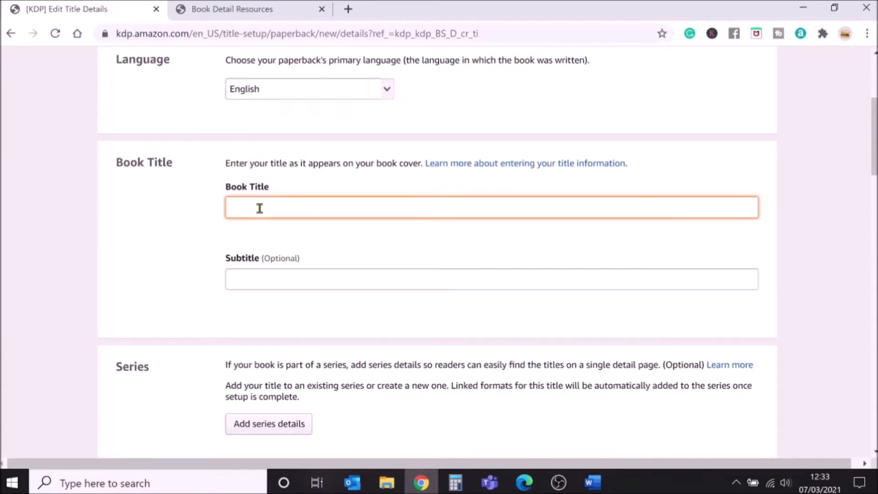
pyautogui.click(527, 166)
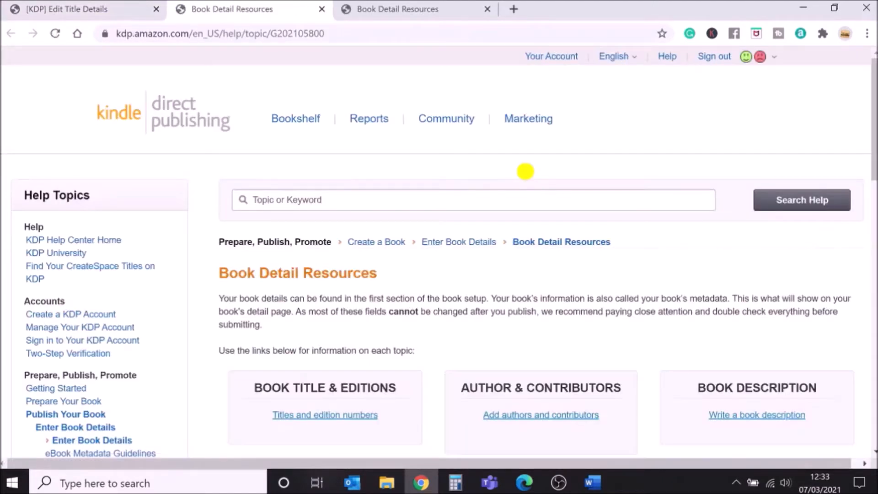
pyautogui.scroll(-3, 526, 172)
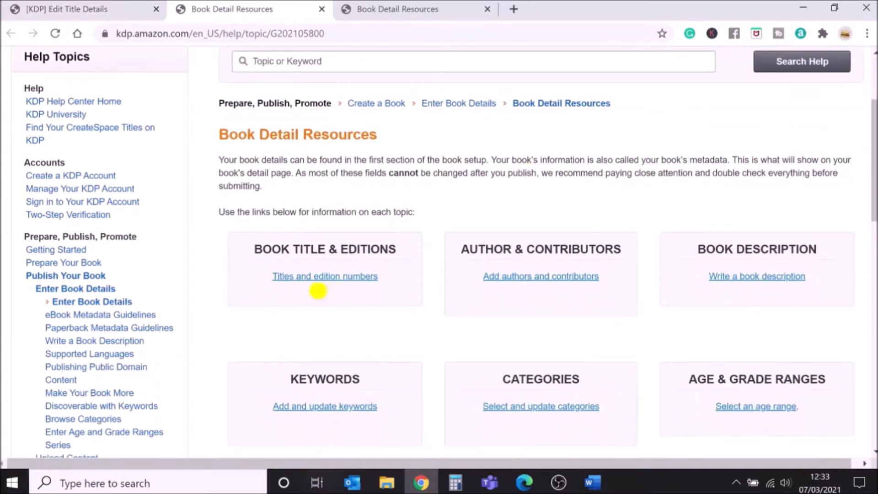
pyautogui.click(316, 280)
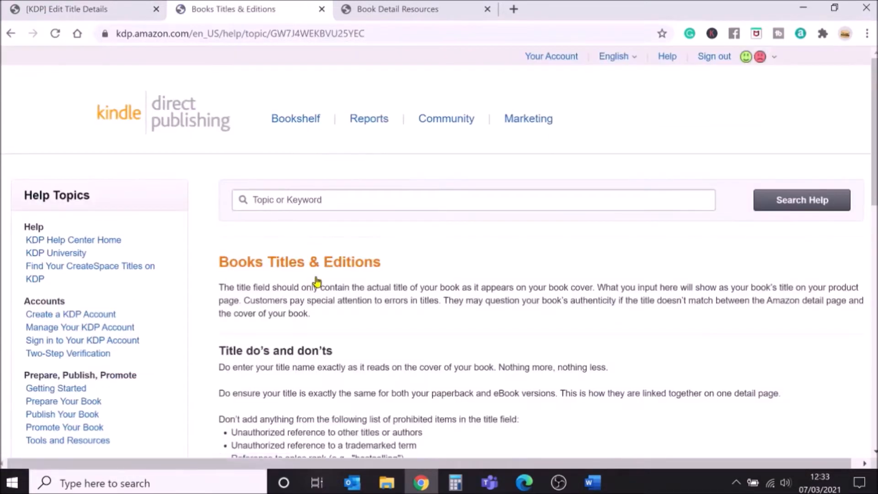
pyautogui.scroll(-3, 484, 304)
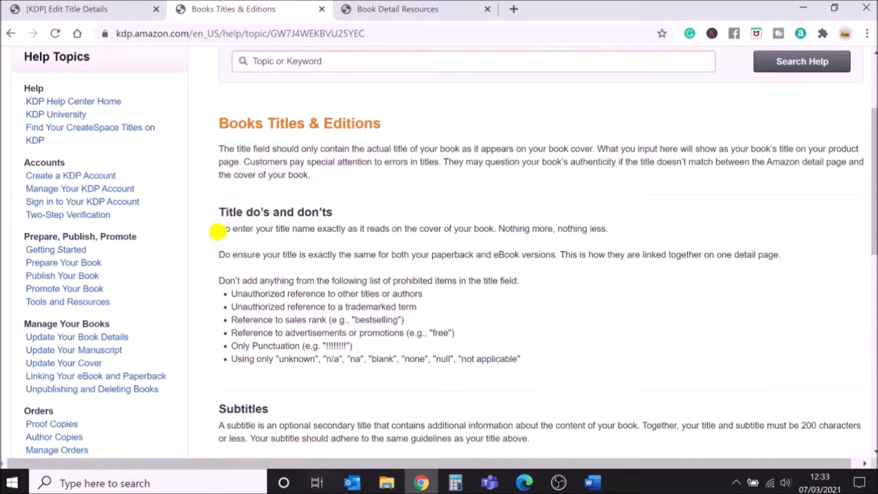
pyautogui.moveTo(219, 212); pyautogui.dragTo(613, 239)
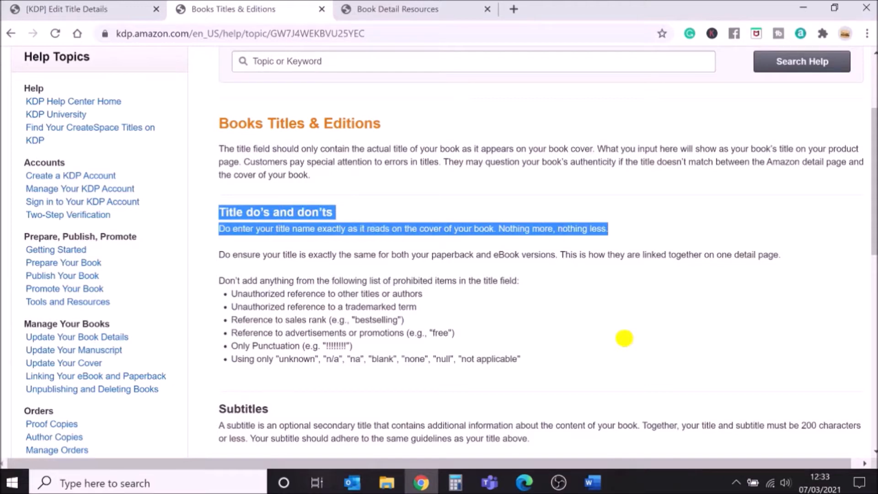
# Enter the book title "Smelly Stories of Giants, Goblins and Nincompoops" on the title details page.
pyautogui.click(48, 11)
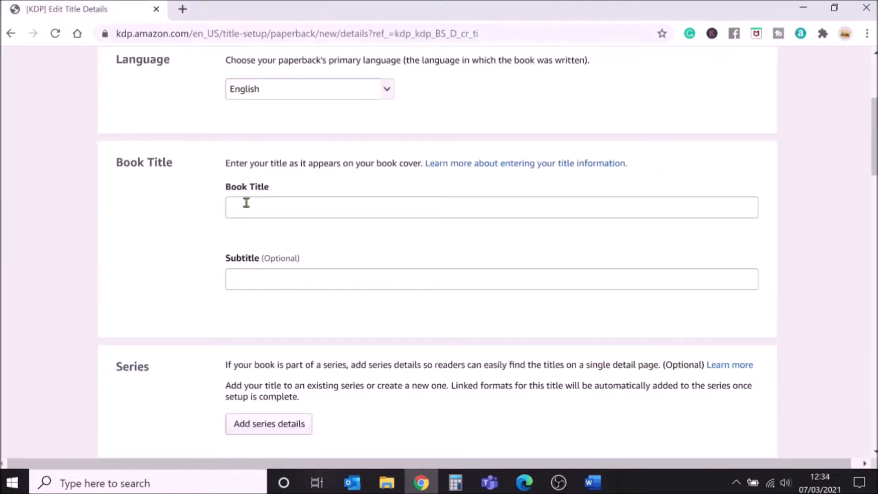
pyautogui.click(247, 203)
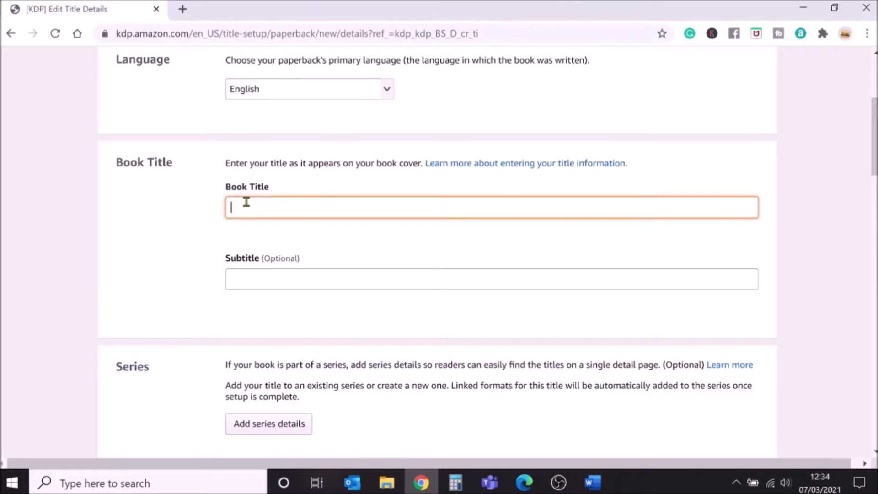
pyautogui.write('Smelly Stories of Giants Goblins and Nincompoops')
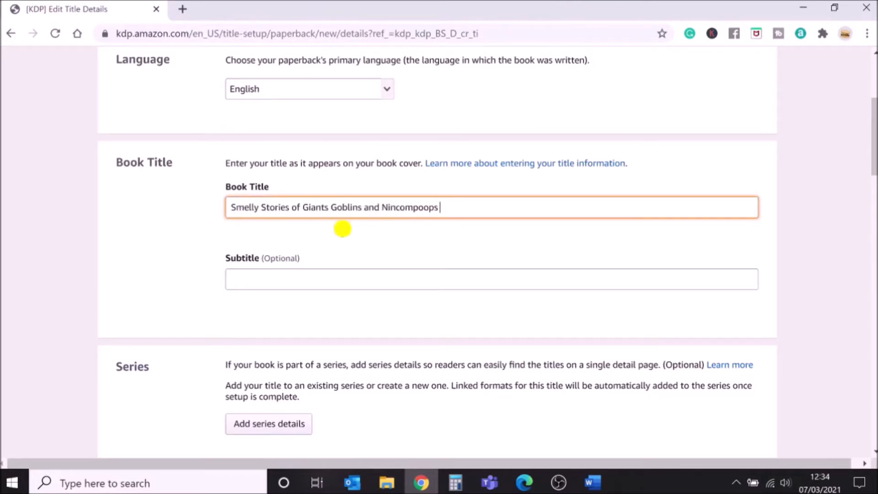
pyautogui.click(330, 208)
pyautogui.write(',')
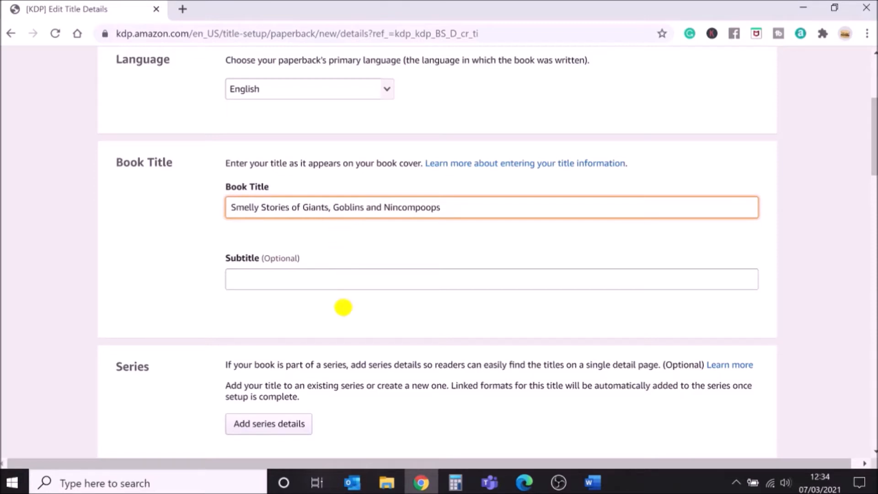
# Check what counts as a new edition and set the edition number to 1.
pyautogui.click(274, 279)
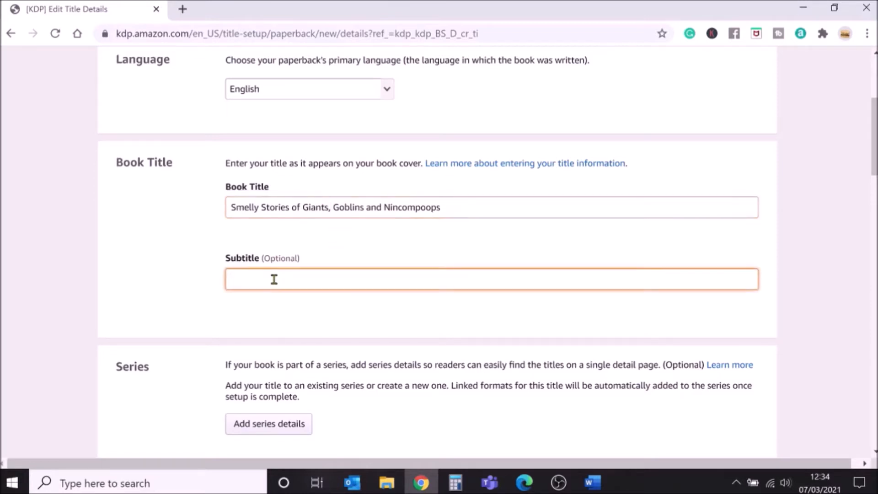
pyautogui.scroll(-5, 274, 279)
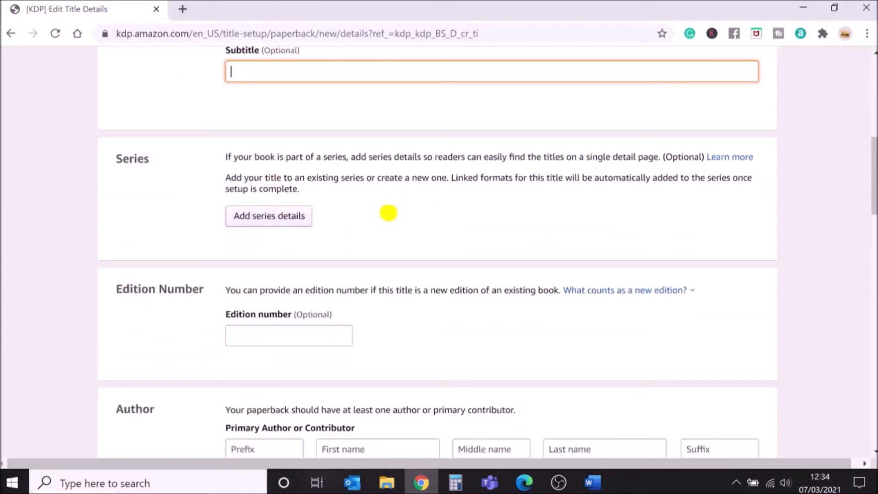
pyautogui.scroll(-1, 388, 215)
pyautogui.scroll(-1, 388, 213)
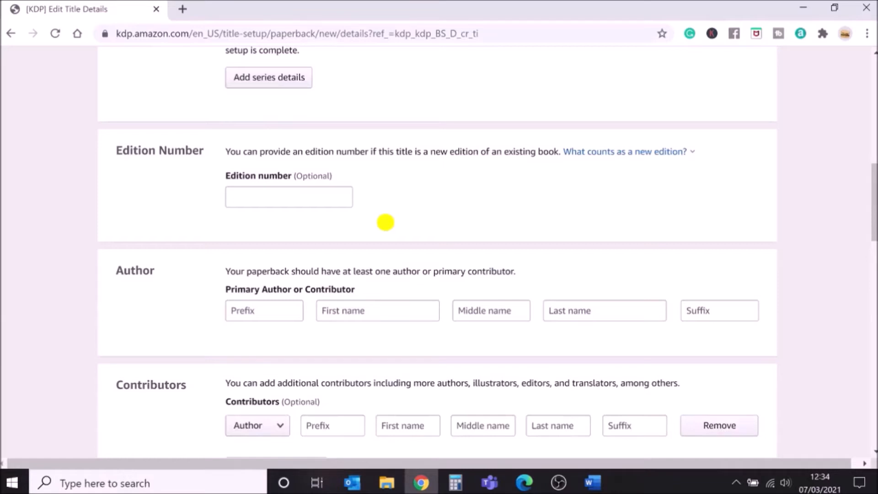
pyautogui.click(650, 152)
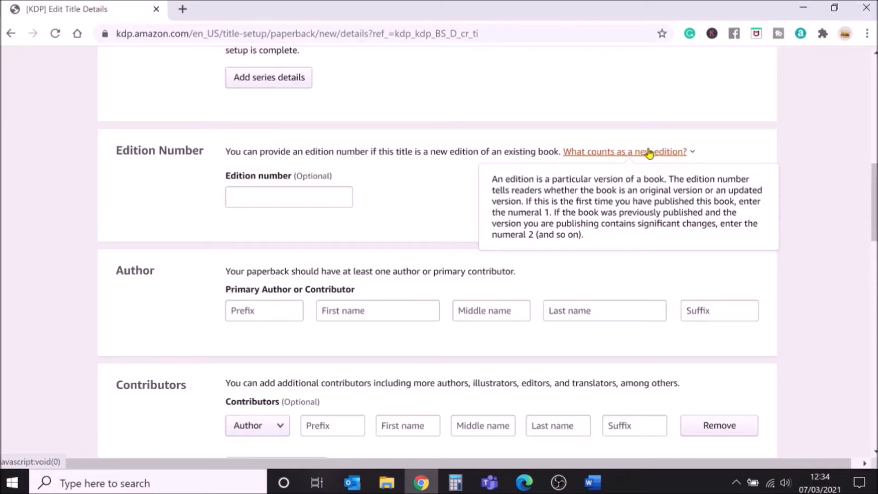
pyautogui.click(283, 193)
pyautogui.write('1')
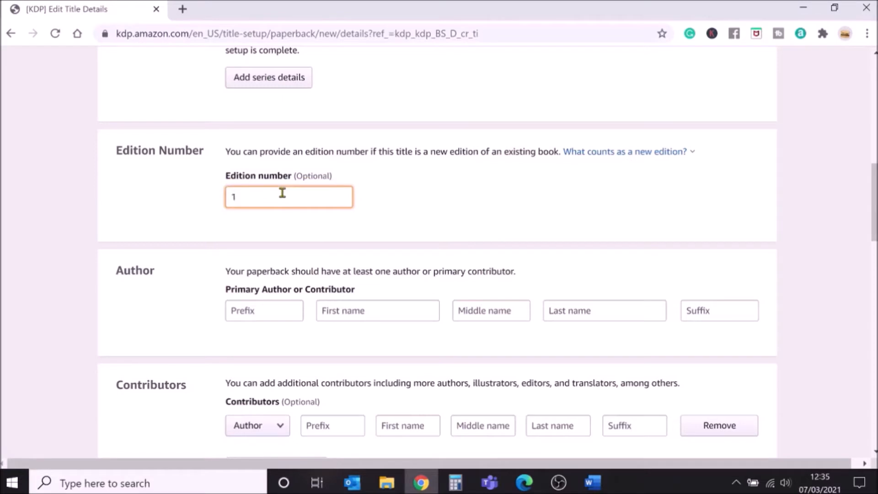
# Enter the primary author's first name and last name.
pyautogui.scroll(-2, 283, 192)
pyautogui.click(298, 249)
pyautogui.click(343, 240)
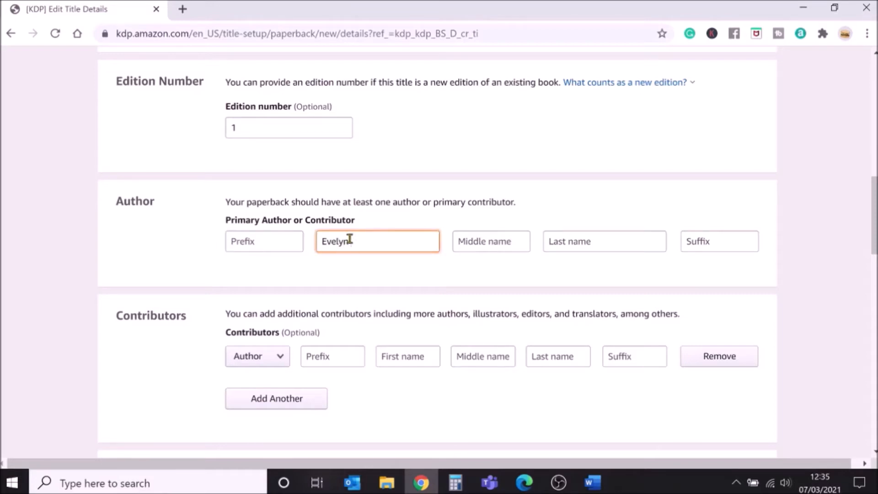
pyautogui.click(577, 241)
pyautogui.write('Winters')
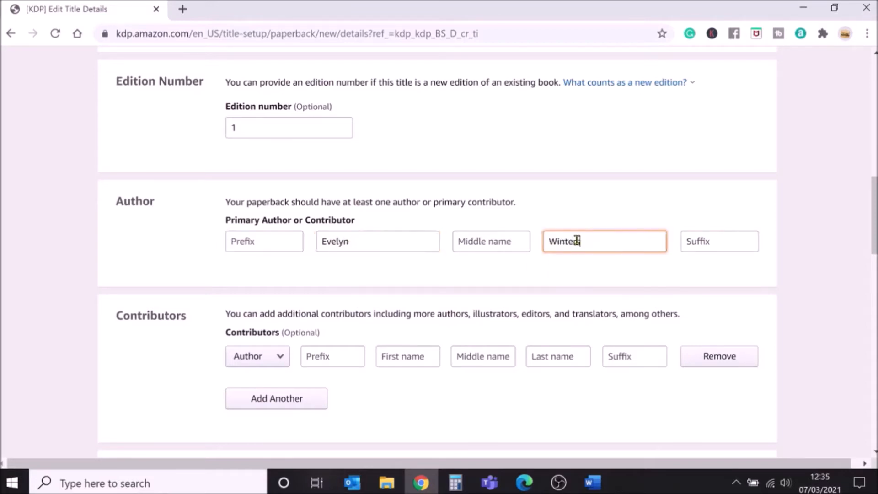
# Set the contributor's role to Editor and enter the contributor's first and last name.
pyautogui.click(526, 273)
pyautogui.scroll(-3, 526, 272)
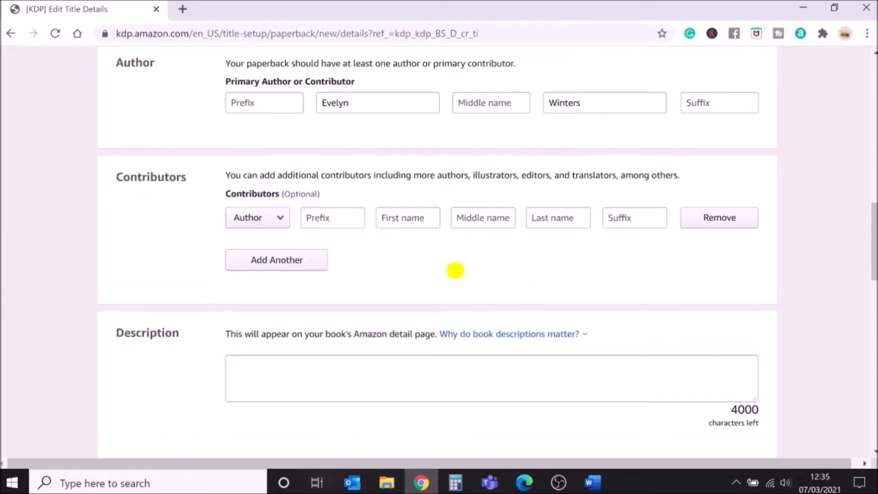
pyautogui.click(279, 219)
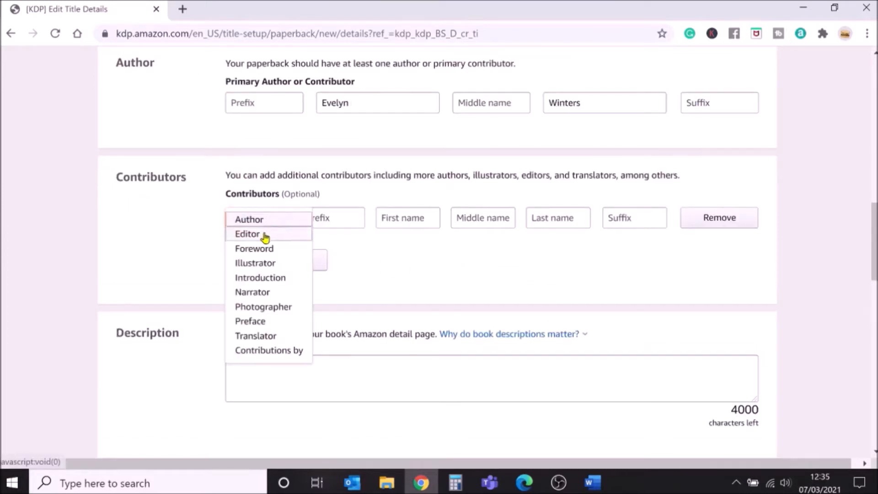
pyautogui.click(270, 235)
pyautogui.click(401, 216)
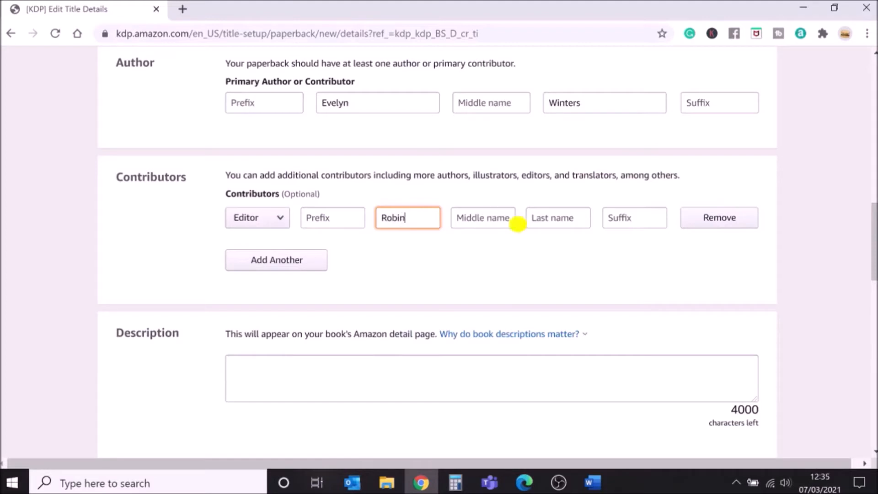
pyautogui.click(542, 218)
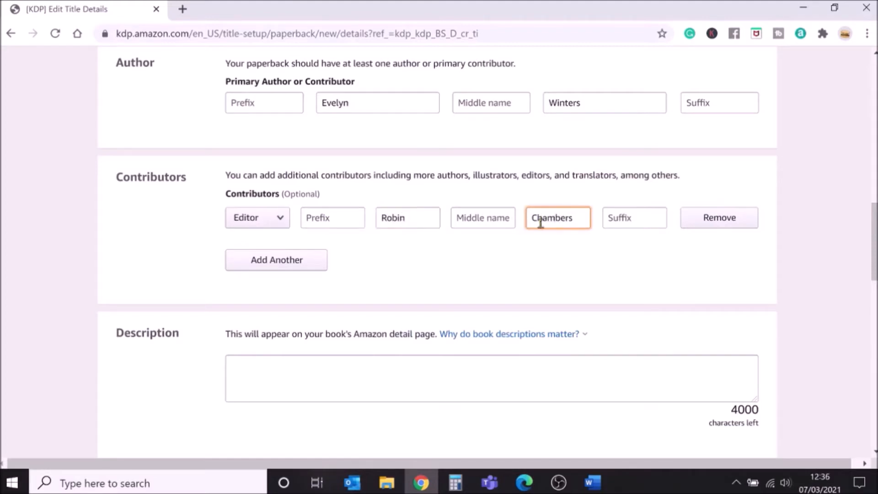
# Read the KDP help page on writing a book description and its table of supported HTML tags.
pyautogui.click(501, 265)
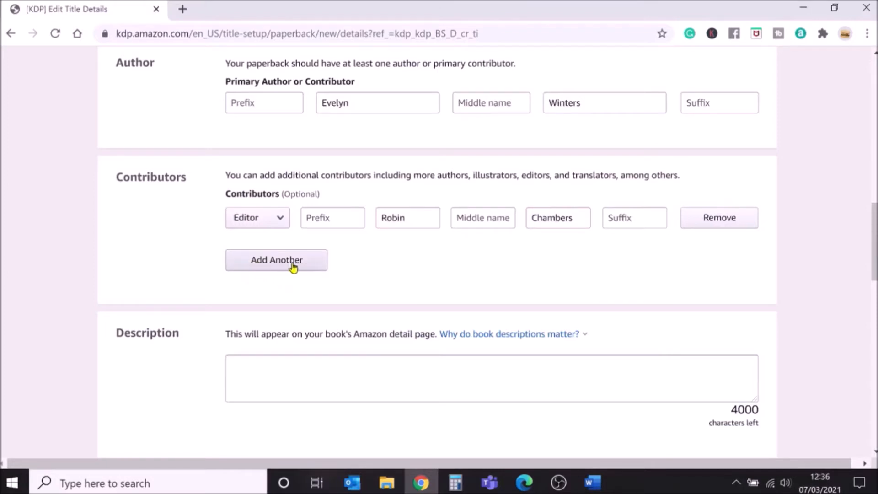
pyautogui.scroll(-3, 525, 254)
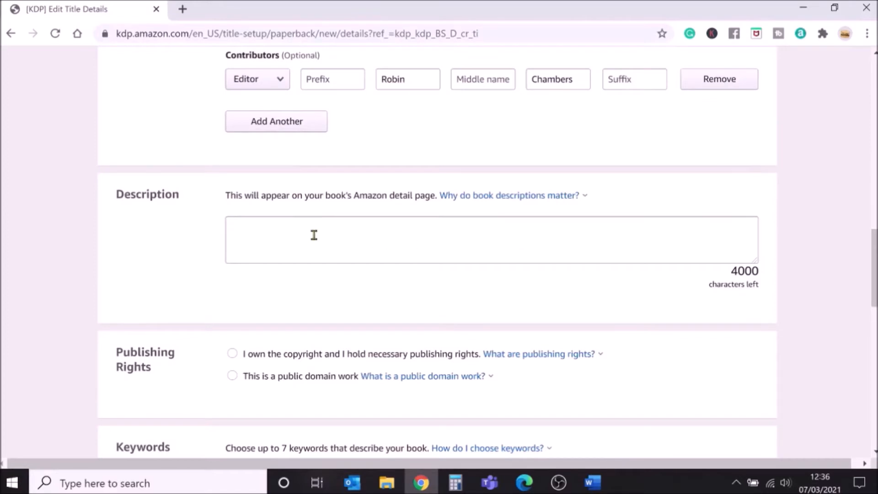
pyautogui.click(260, 229)
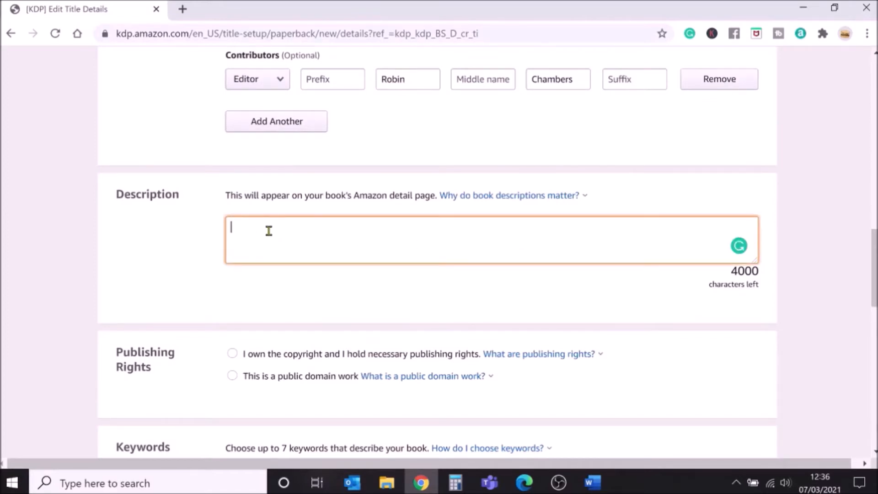
pyautogui.click(508, 196)
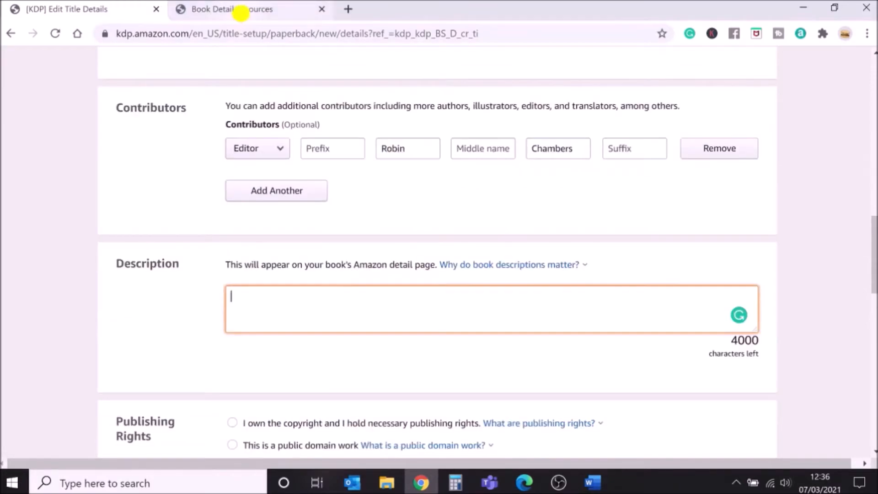
pyautogui.click(241, 13)
pyautogui.scroll(-5, 615, 196)
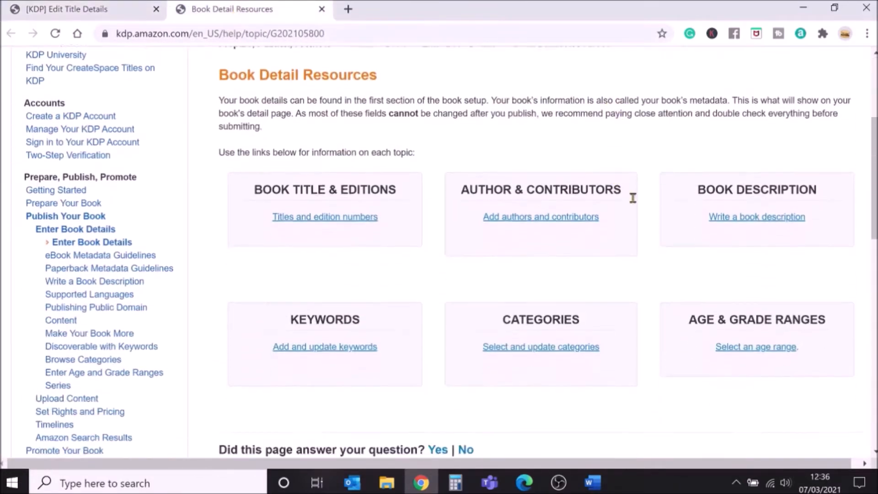
pyautogui.click(757, 211)
pyautogui.scroll(-5, 757, 212)
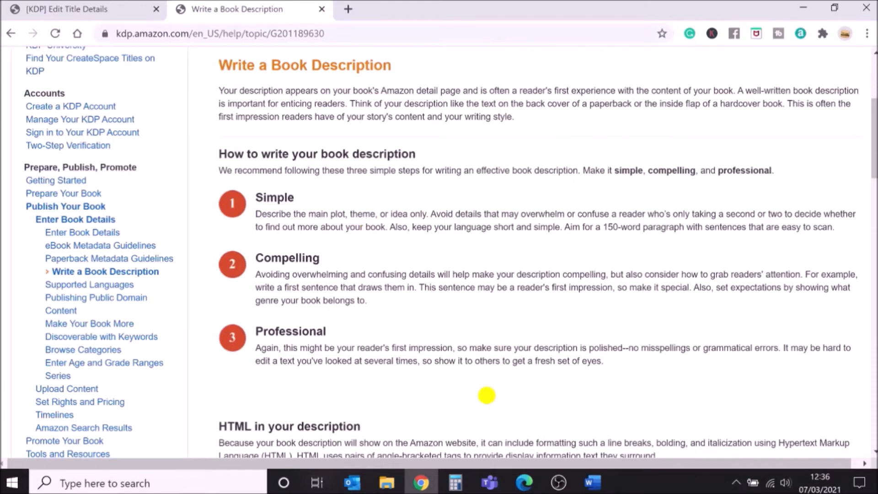
pyautogui.scroll(-8, 487, 395)
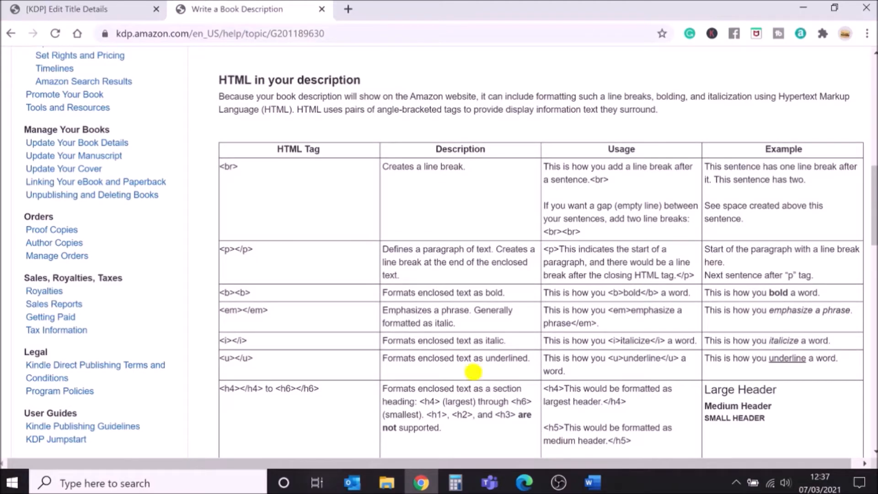
# In a new tab, search for an html wysiwyg editor and open the HTML5-Editor.net online editor.
pyautogui.click(348, 10)
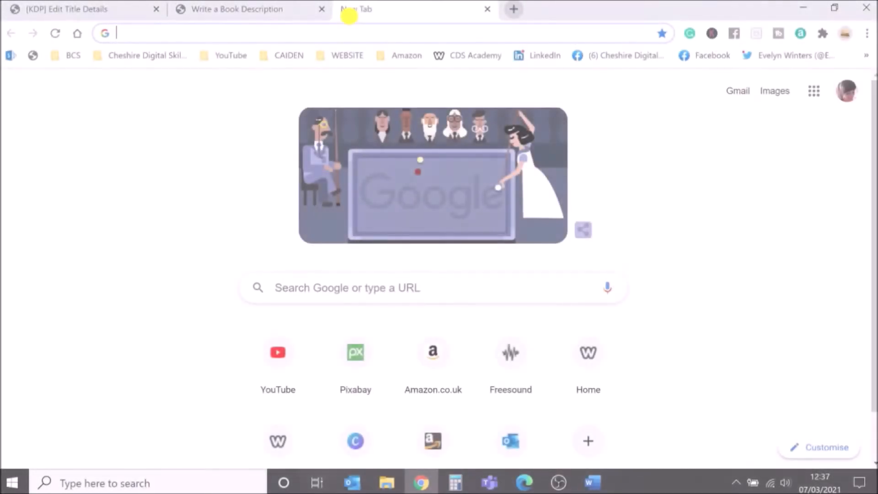
pyautogui.click(303, 287)
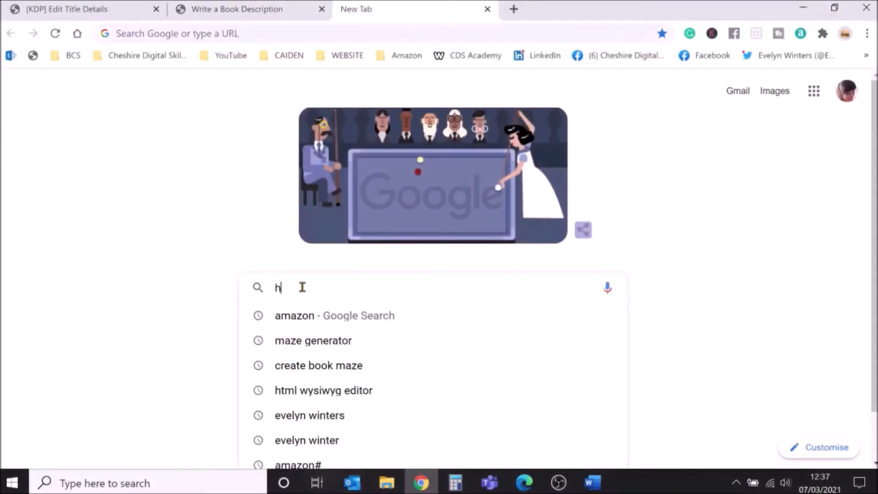
pyautogui.write('html')
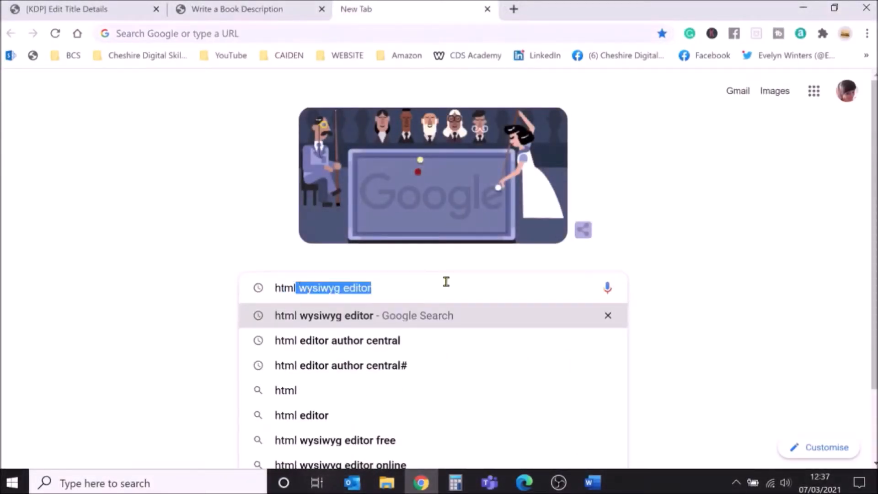
pyautogui.press('Return')
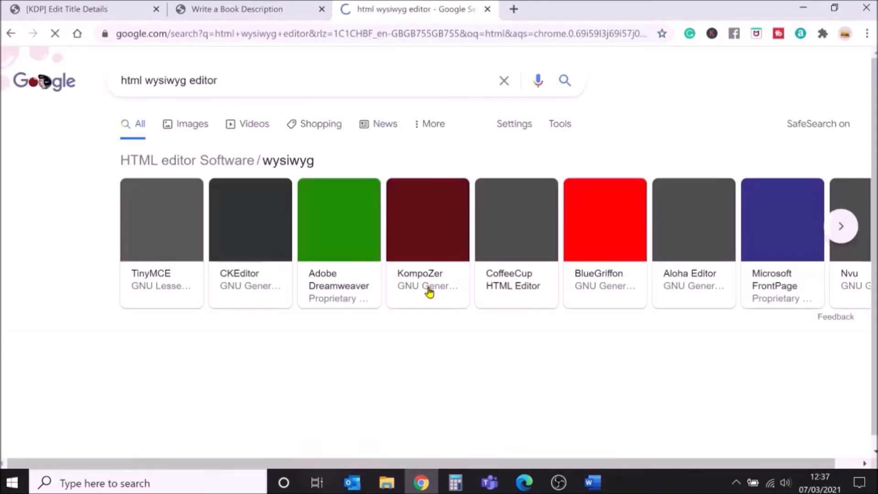
pyautogui.scroll(-1, 429, 293)
pyautogui.scroll(-15, 429, 293)
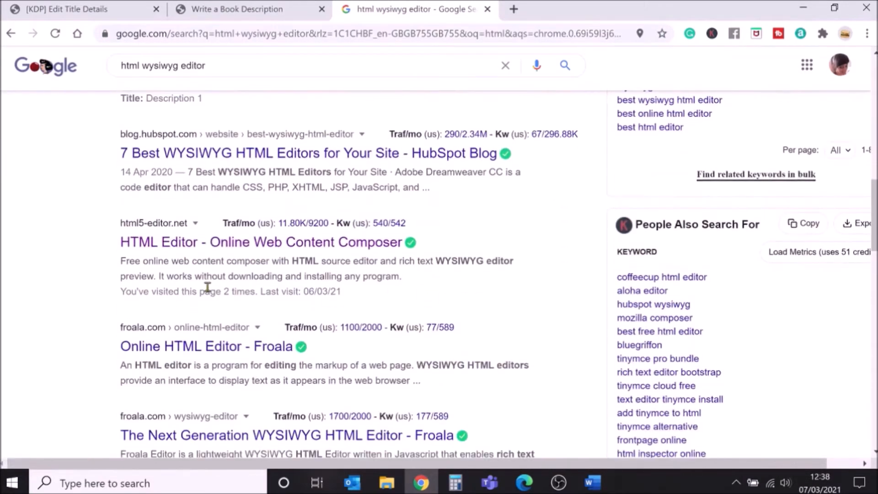
pyautogui.click(170, 247)
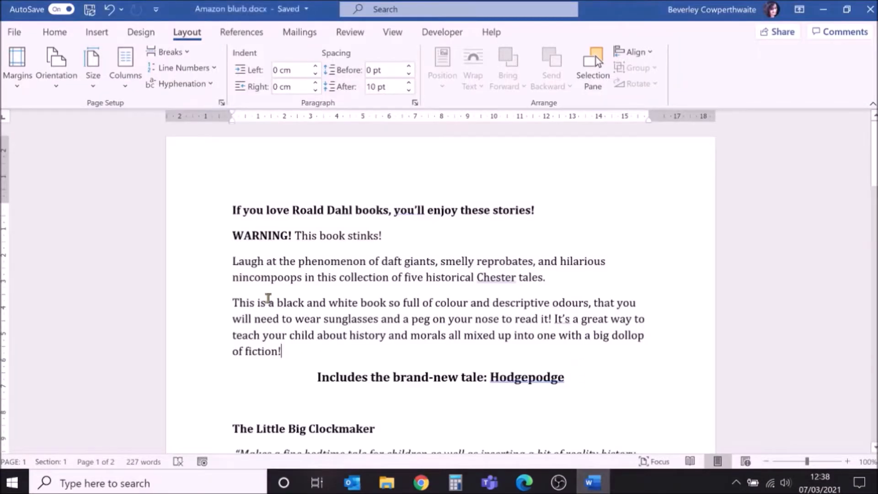
# Copy the blurb's first four paragraphs from the Word document and paste them into the online HTML editor's visual pane.
pyautogui.moveTo(293, 352); pyautogui.dragTo(230, 208)
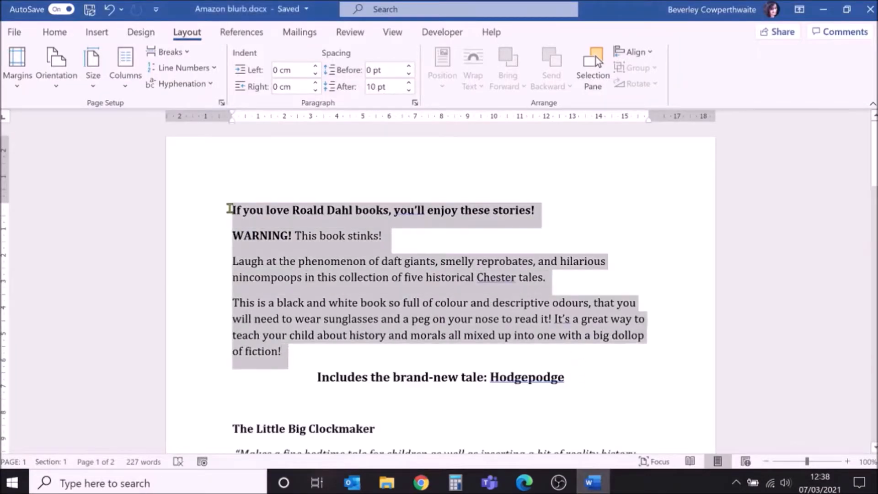
pyautogui.rightClick(246, 235)
pyautogui.click(293, 244)
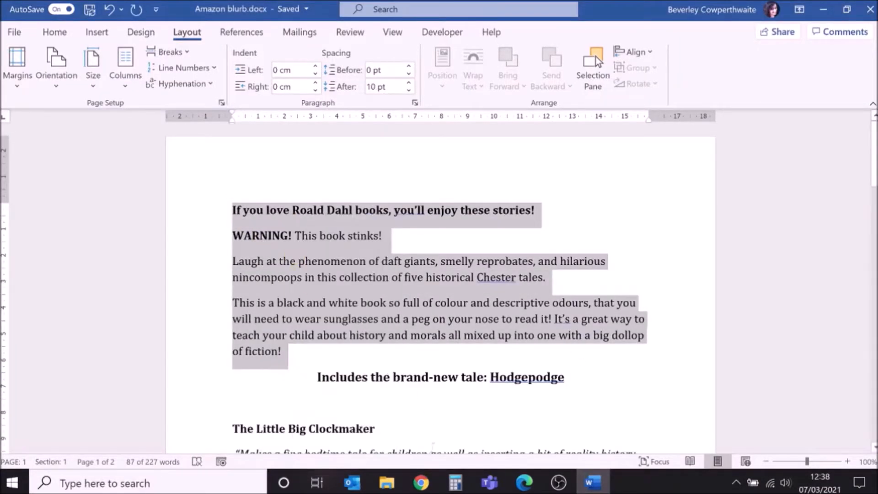
pyautogui.click(421, 483)
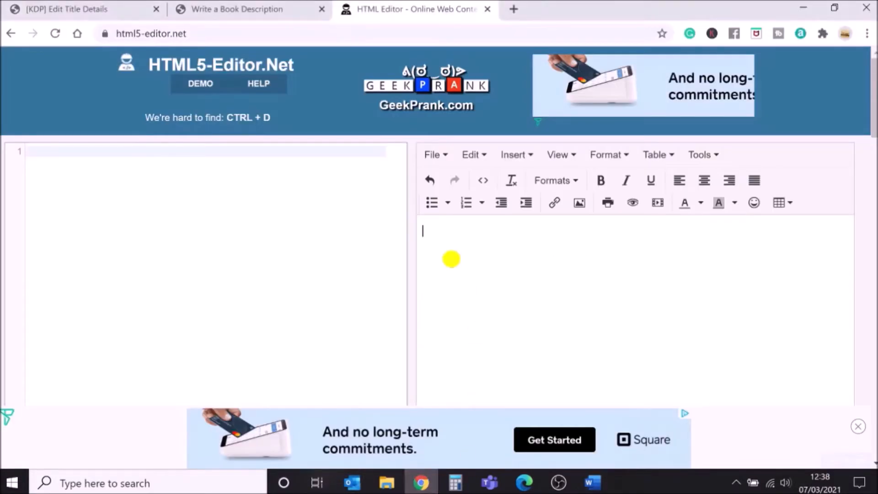
pyautogui.hotkey('ctrl', 'v')
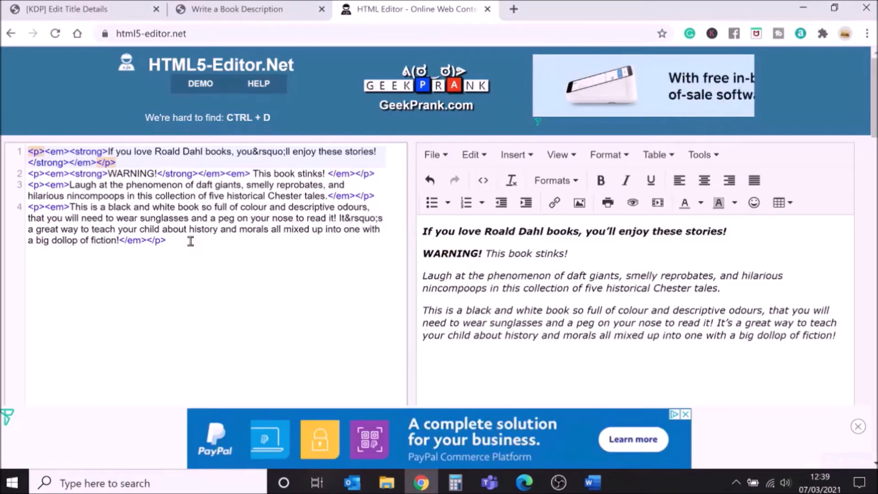
# Copy the generated HTML code and paste it into the KDP Description field.
pyautogui.moveTo(190, 241); pyautogui.dragTo(1, 139)
pyautogui.rightClick(75, 168)
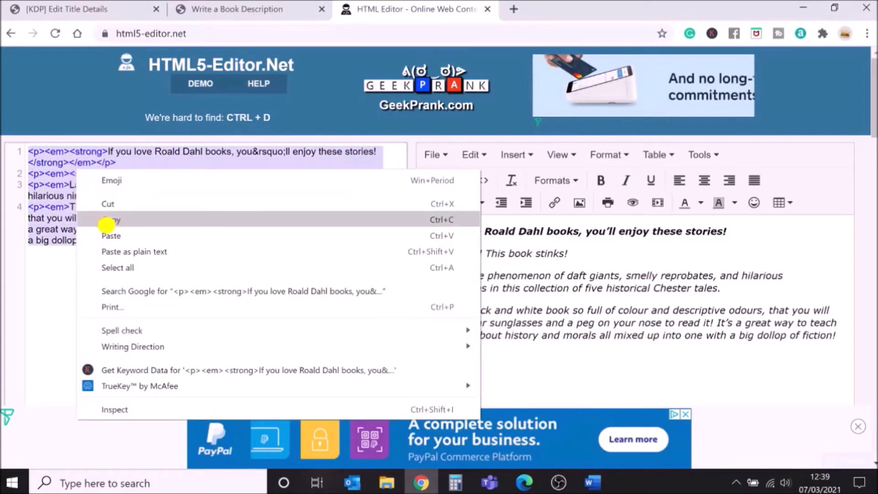
pyautogui.click(85, 221)
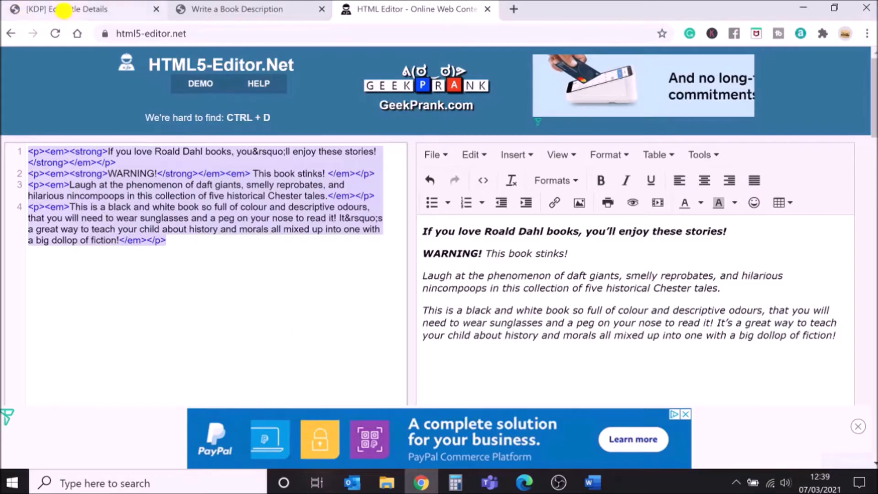
pyautogui.click(62, 9)
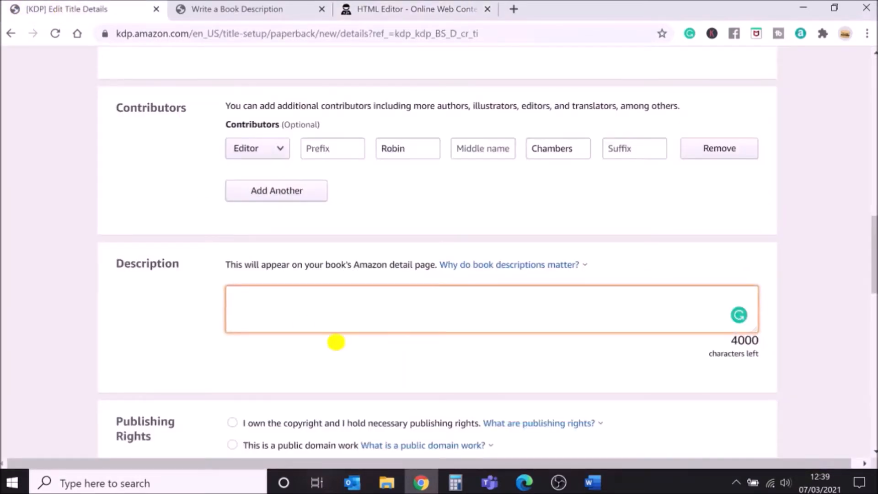
pyautogui.hotkey('ctrl', 'v')
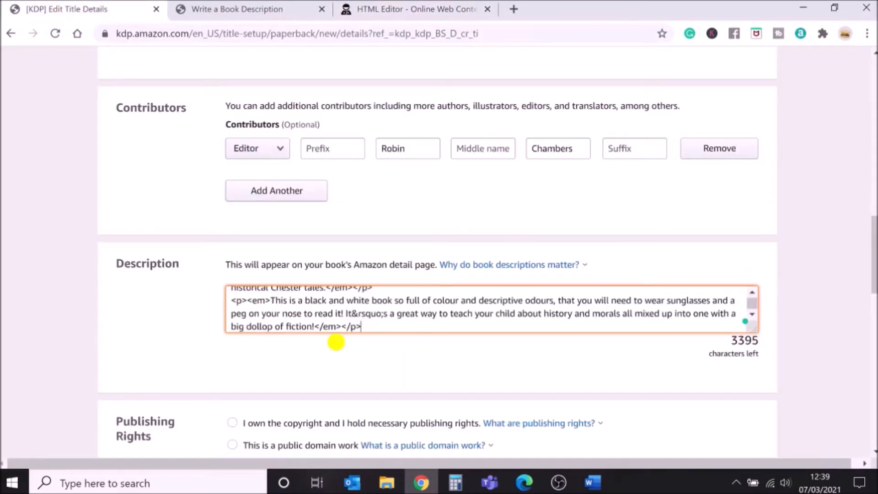
# Set Publishing Rights to "I own the copyright and I hold necessary publishing rights".
pyautogui.scroll(-5, 336, 342)
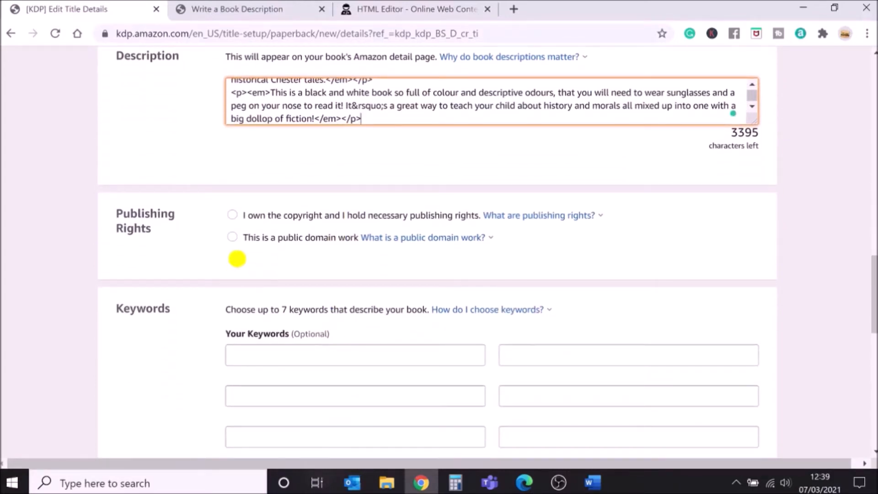
pyautogui.click(544, 218)
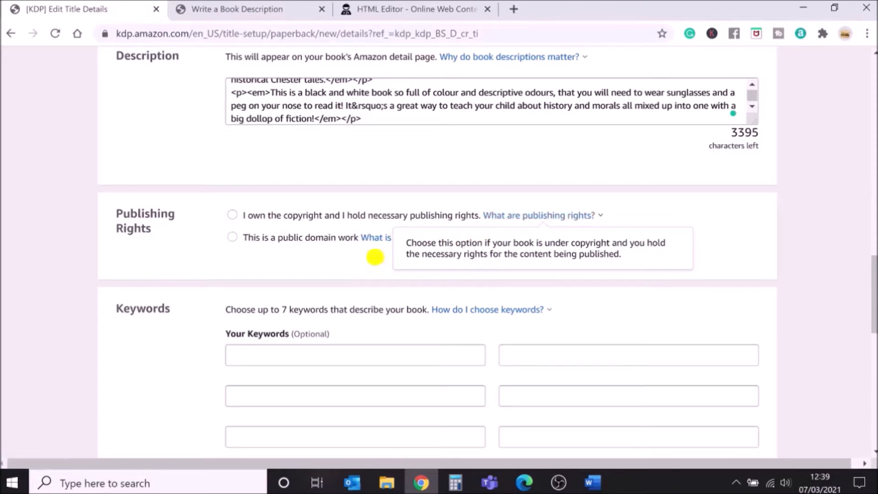
pyautogui.click(376, 240)
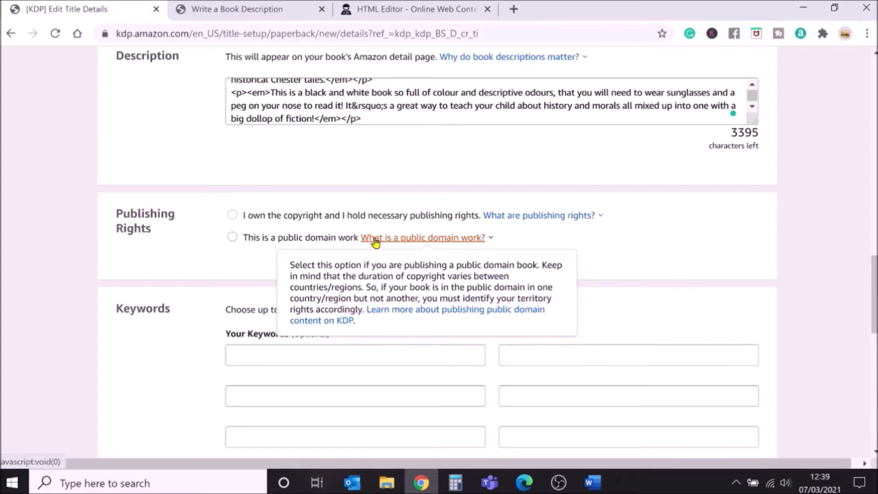
pyautogui.click(232, 216)
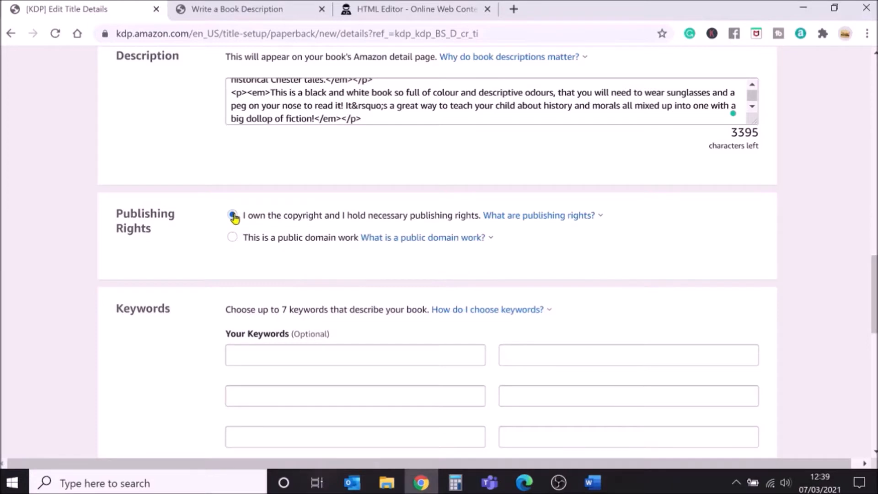
# Open the KDP help on choosing keywords and read the guidance on making the book discoverable.
pyautogui.scroll(-1, 233, 217)
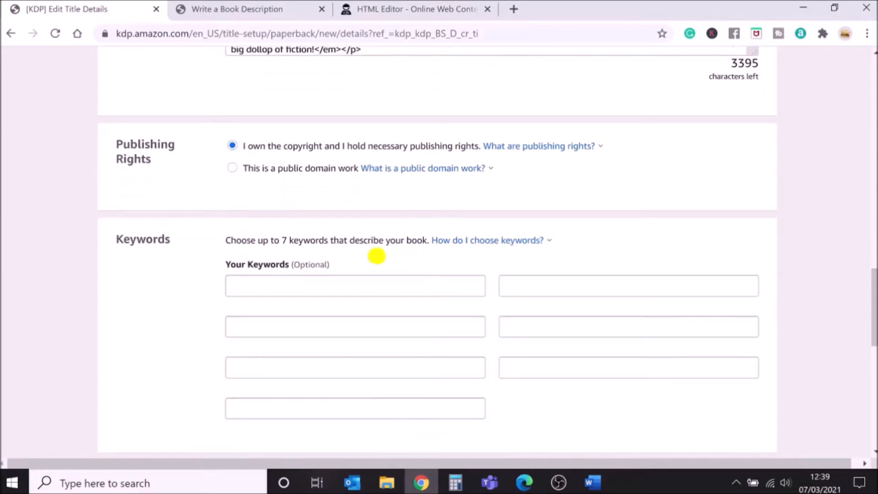
pyautogui.click(479, 242)
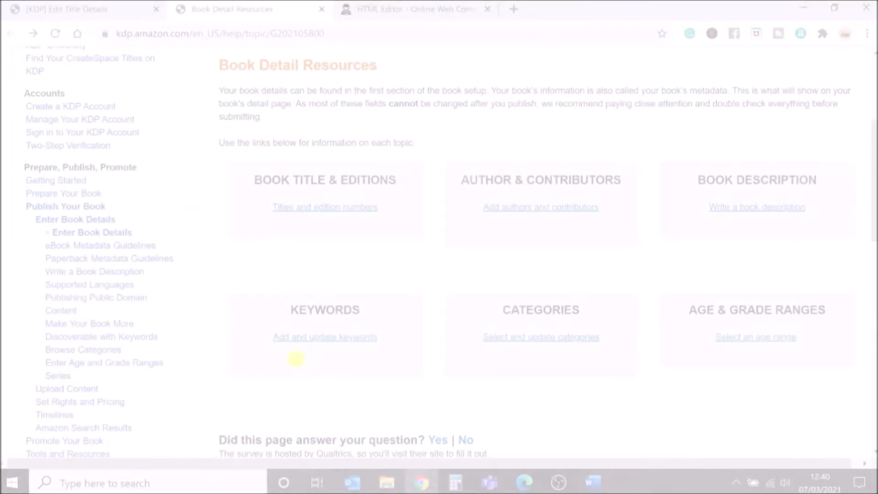
pyautogui.click(321, 339)
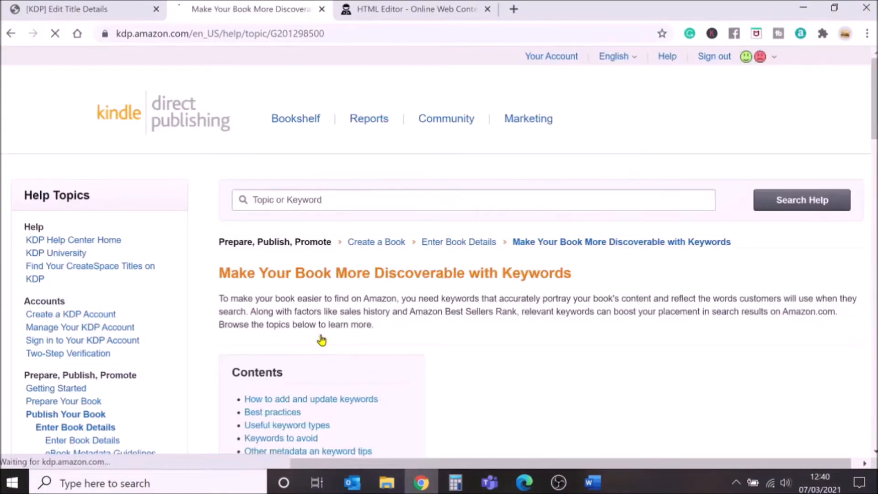
pyautogui.scroll(-8, 612, 370)
pyautogui.scroll(-20, 612, 371)
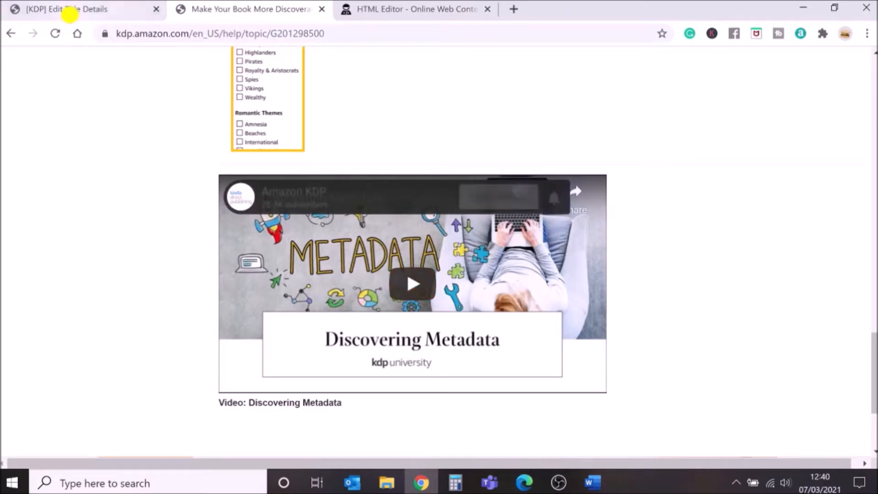
# Open amazon.co.uk in a new incognito window.
pyautogui.click(70, 14)
pyautogui.click(254, 284)
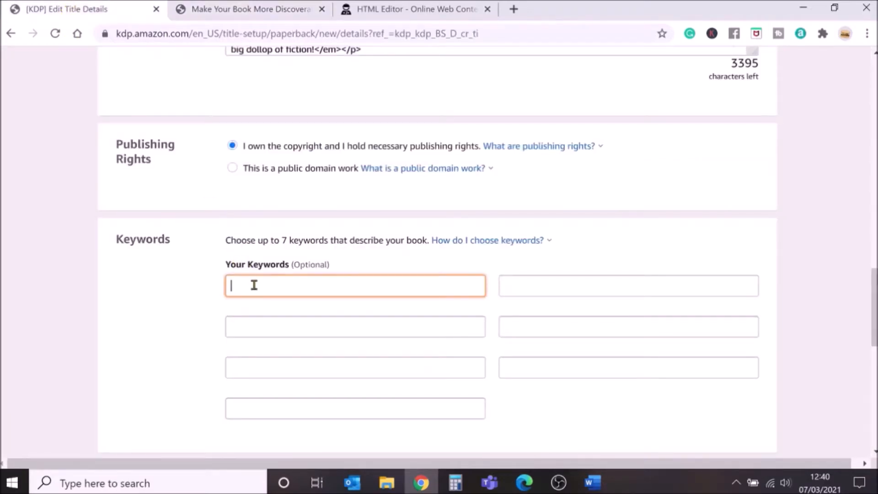
pyautogui.click(349, 10)
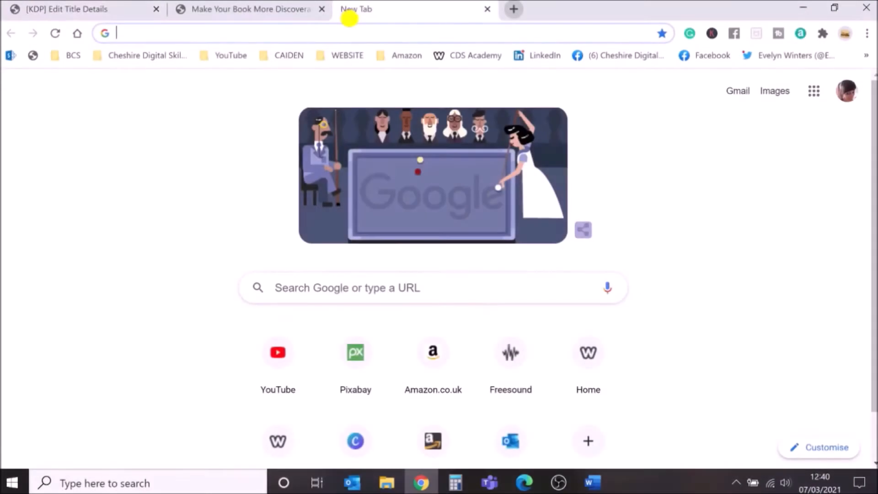
pyautogui.click(868, 34)
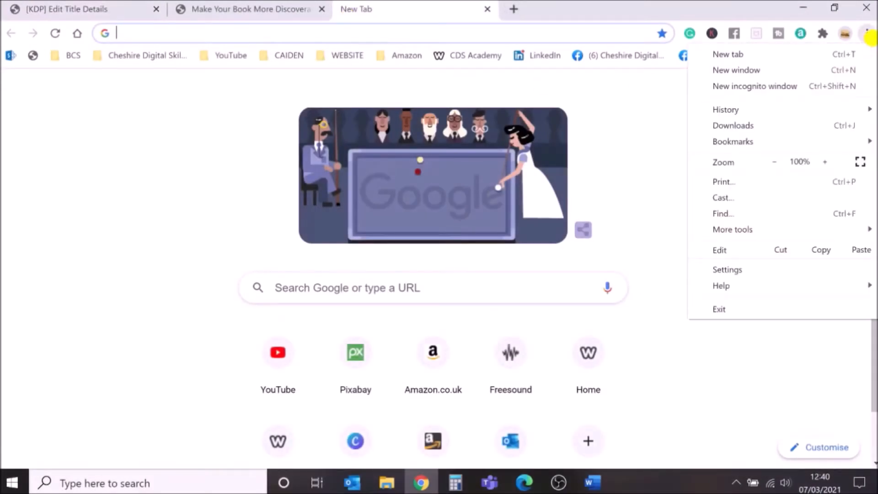
pyautogui.click(800, 87)
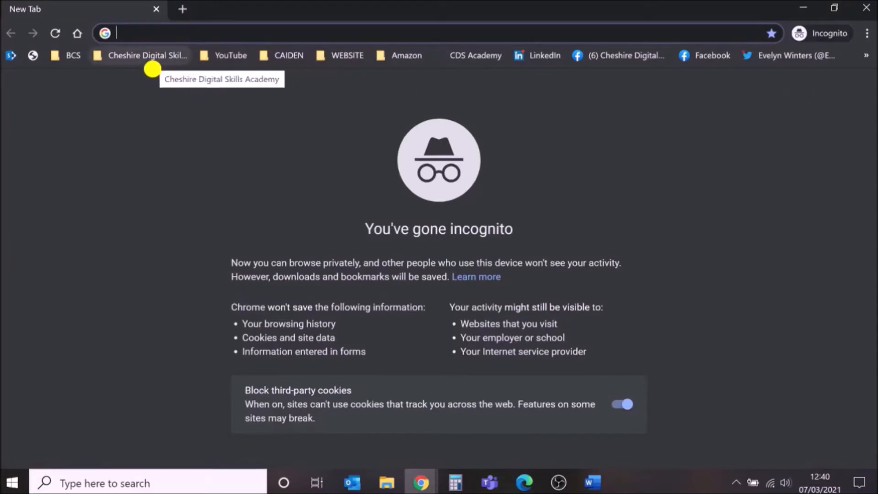
pyautogui.write('amazon')
pyautogui.press('Return')
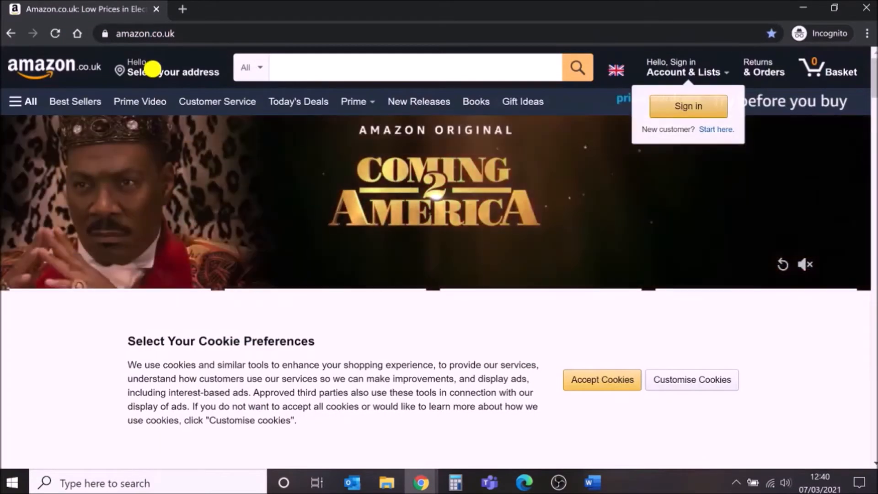
# Search Amazon for fairy tales and then folklore to review the suggested search phrases.
pyautogui.click(304, 67)
pyautogui.write('fairy tales')
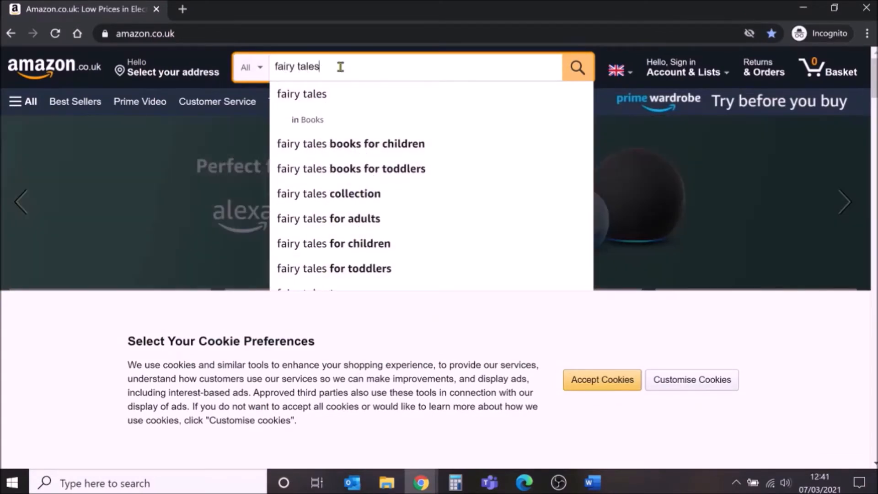
pyautogui.hotkey('ctrl', 'a')
pyautogui.write('folklore')
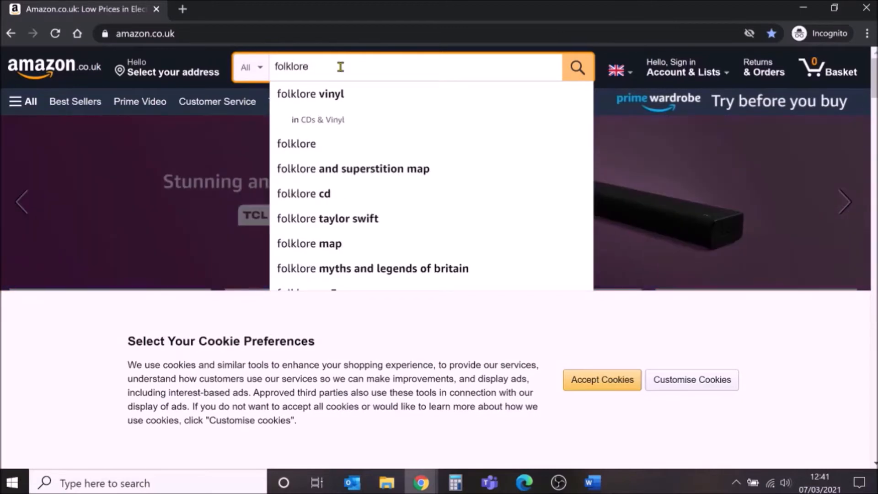
pyautogui.scroll(-3, 453, 236)
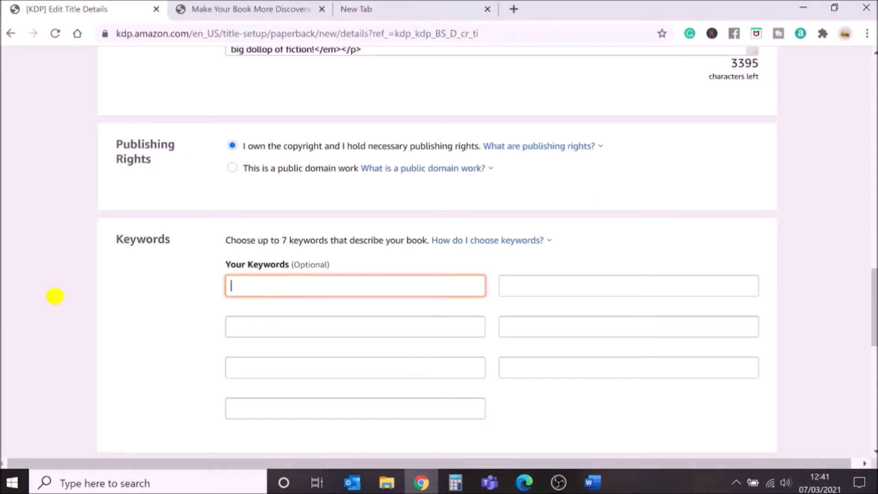
# Enter the keywords "fairy tales books for children" and "fairy tales bedtime stories" in the first two keyword fields.
pyautogui.write('fairy tales books for children')
pyautogui.click(257, 320)
pyautogui.write('fairy tales be')
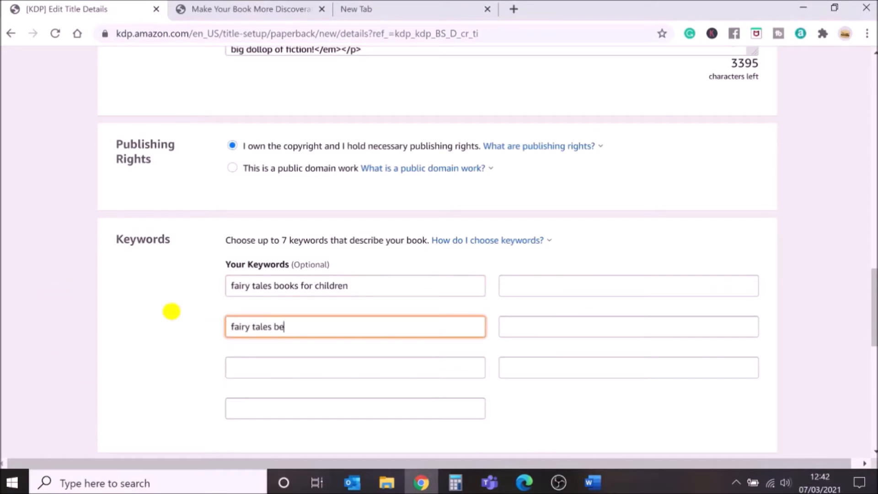
pyautogui.write('dtime stories')
pyautogui.click(257, 358)
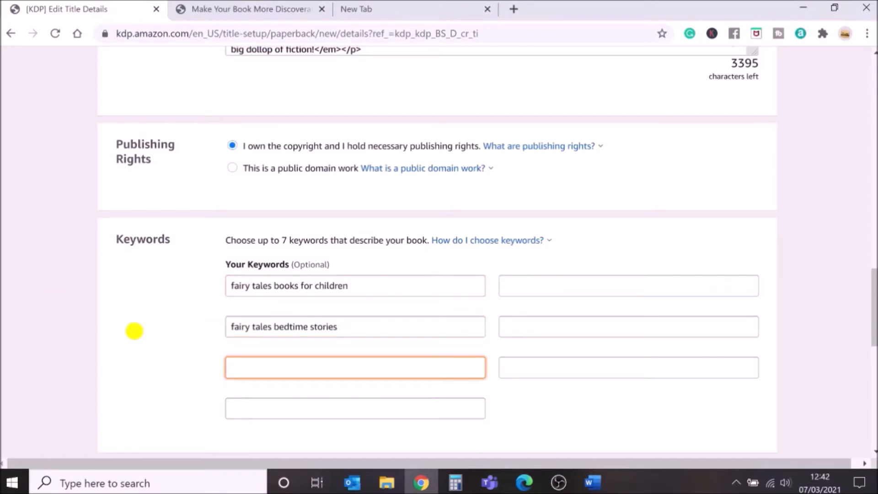
# Add the keywords "folklore myths and legends of britain" and "historical fiction books".
pyautogui.write('folklore myths and legends of britain')
pyautogui.press('Tab')
pyautogui.scroll(-2, 153, 355)
pyautogui.scroll(2, 153, 350)
pyautogui.write('historical fiction books')
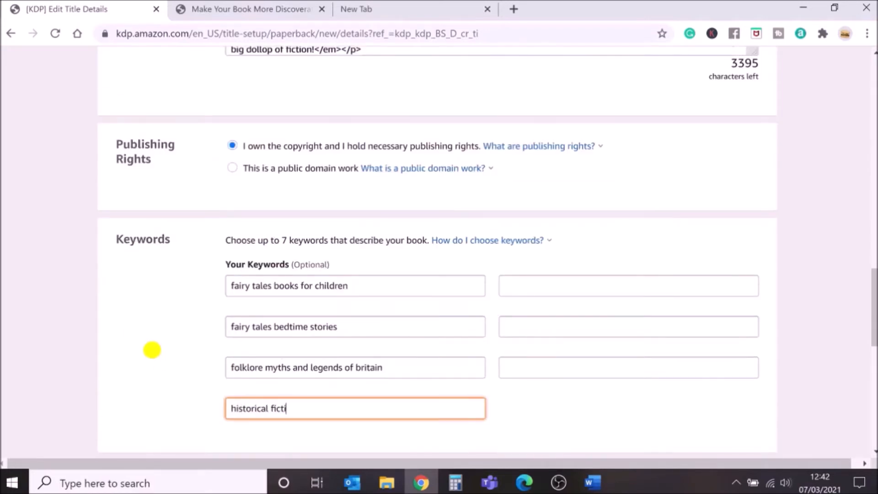
# Add the keywords "collection of stories" and "fairy tales books for children age 7" in the second column.
pyautogui.click(551, 287)
pyautogui.write('collection of stories')
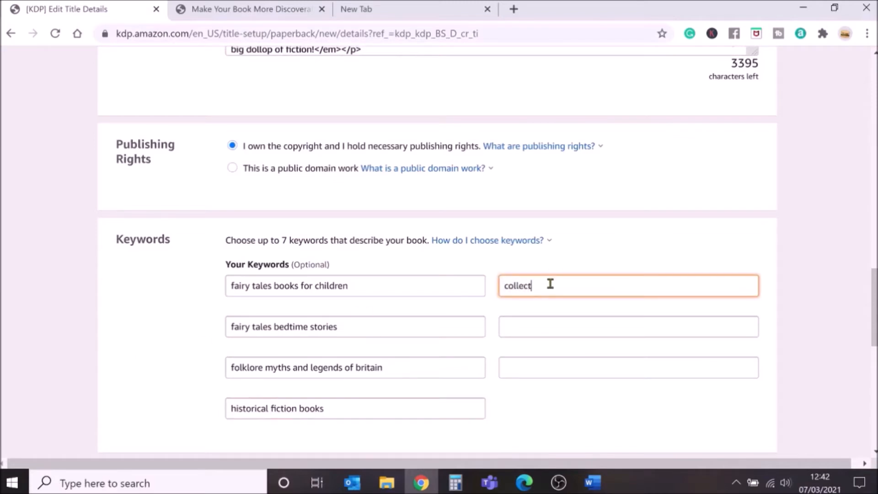
pyautogui.click(546, 326)
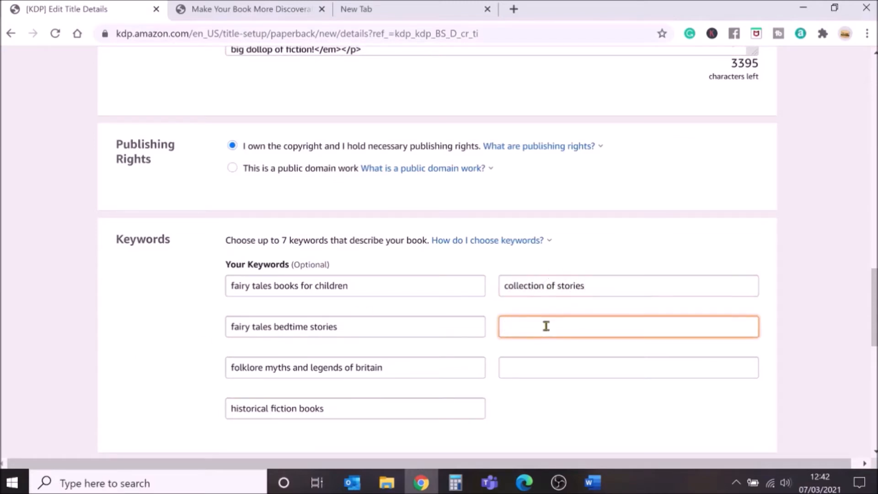
pyautogui.write('fairy tales books for children age 7')
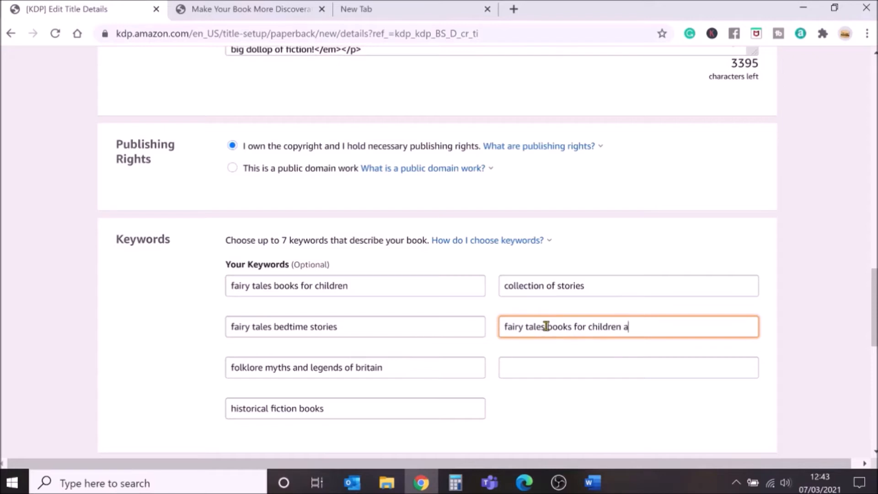
# Add the seventh keyword "collection of stories for 7 year olds".
pyautogui.click(540, 362)
pyautogui.write('collection of storie')
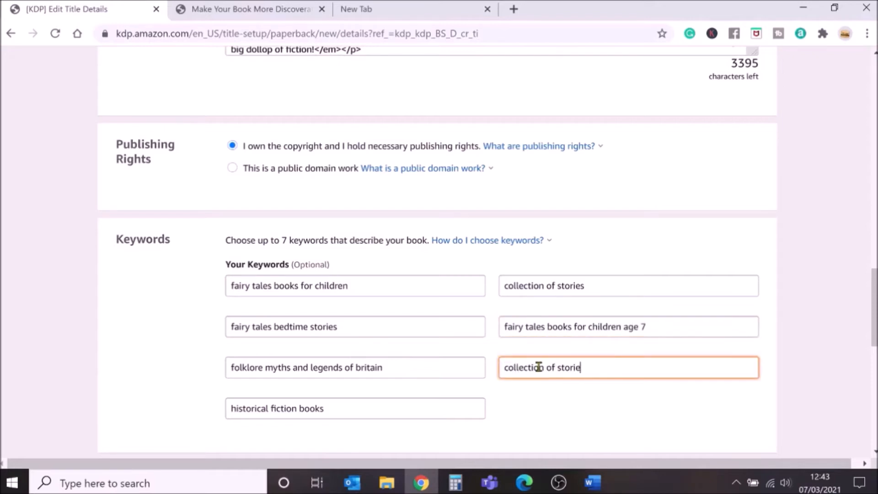
pyautogui.write('s for 7 year olds')
pyautogui.click(547, 406)
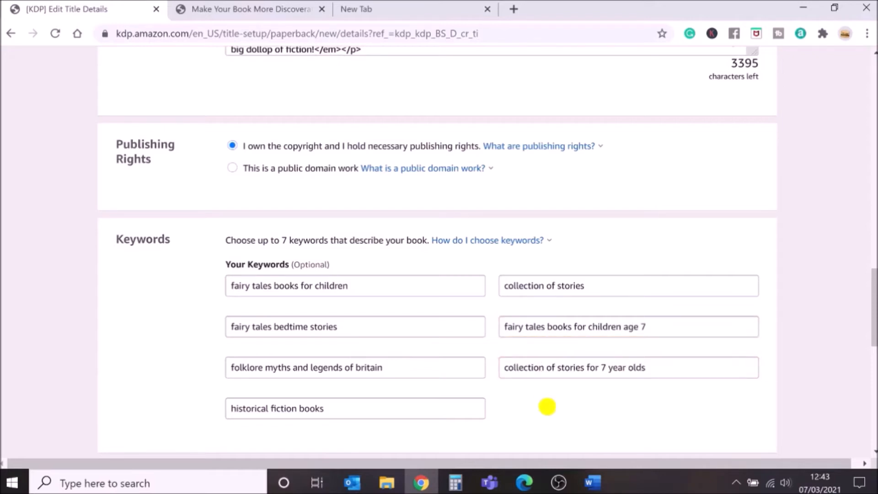
# Choose the browse categories Fiction > Fairy Tales, Folk Tales, Legends & Mythology and Fiction > Short Stories.
pyautogui.scroll(-5, 548, 406)
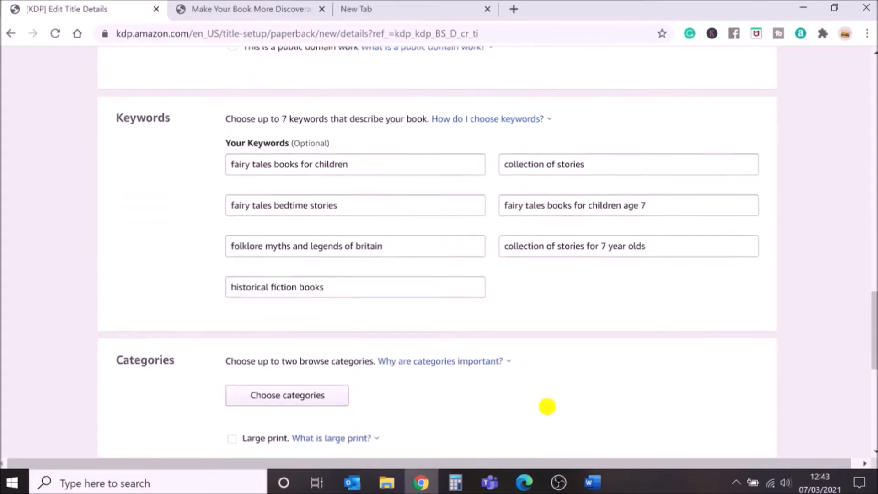
pyautogui.click(287, 309)
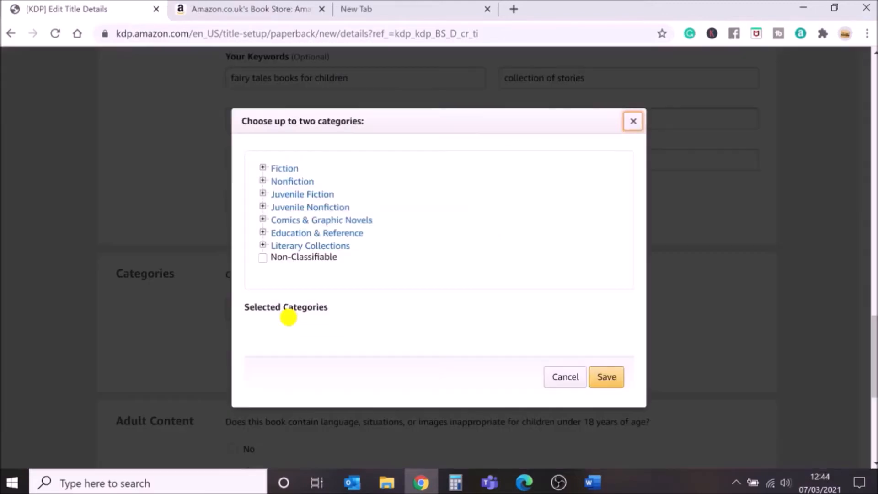
pyautogui.click(264, 168)
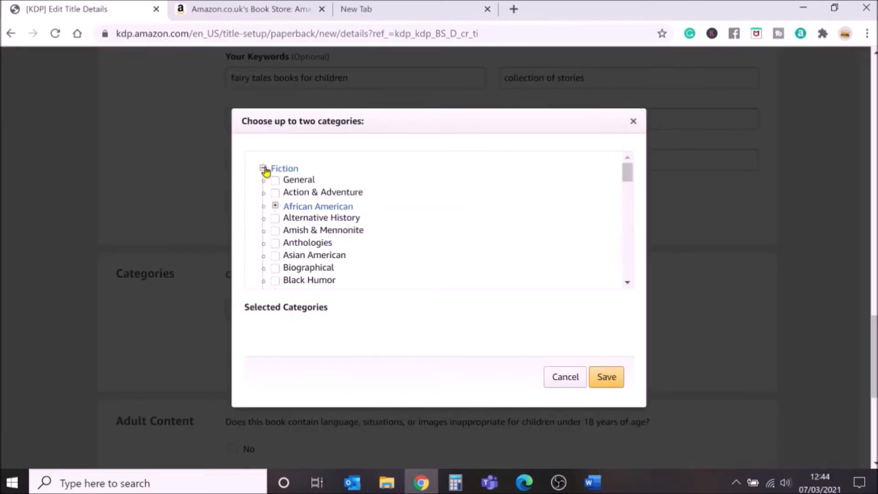
pyautogui.scroll(-4, 441, 246)
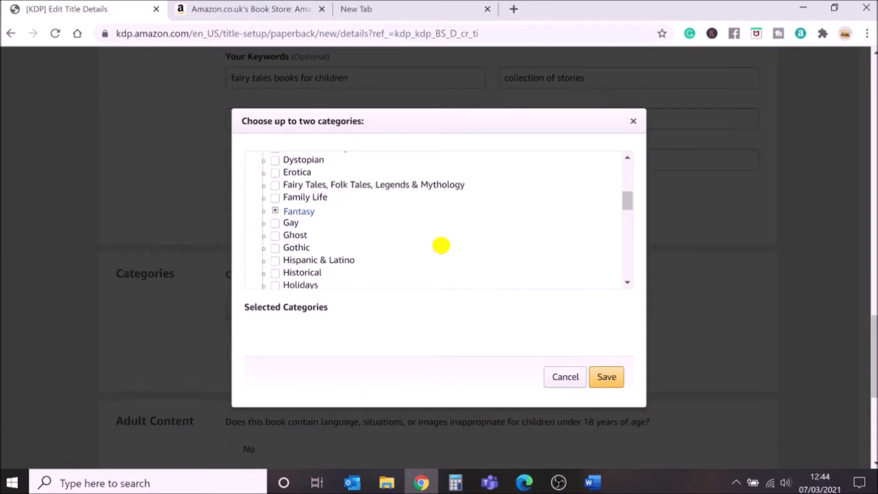
pyautogui.click(275, 186)
pyautogui.scroll(-7, 380, 222)
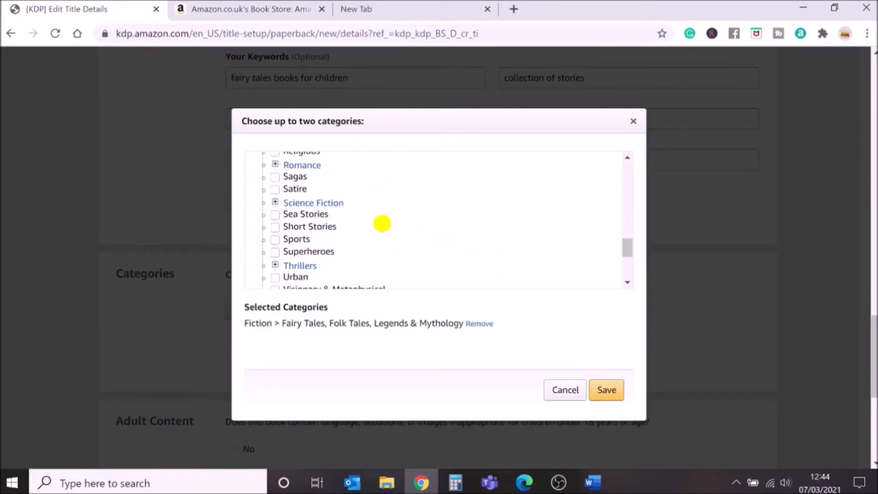
pyautogui.click(275, 227)
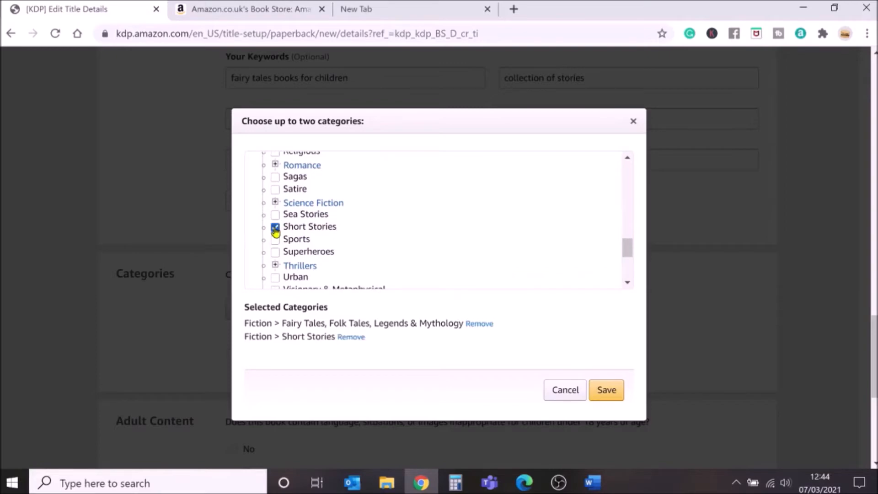
pyautogui.click(607, 390)
# Mark the book as containing no adult content and save the details to continue.
pyautogui.scroll(-3, 480, 357)
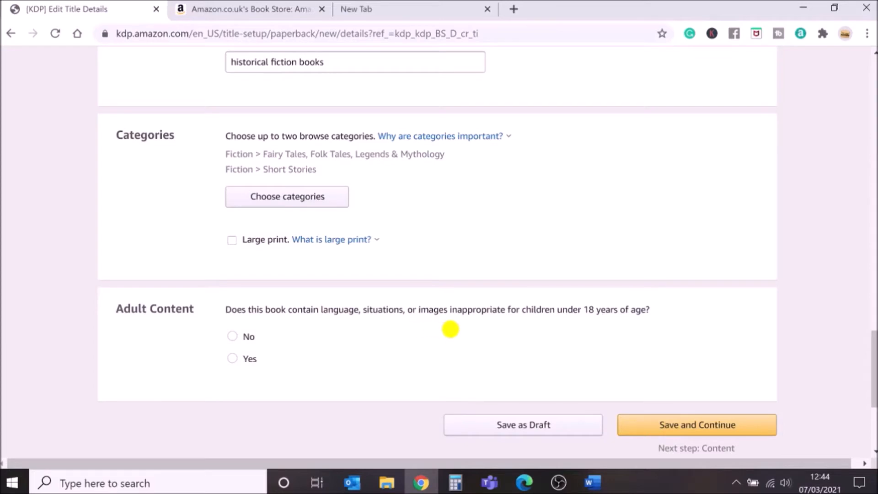
pyautogui.click(233, 337)
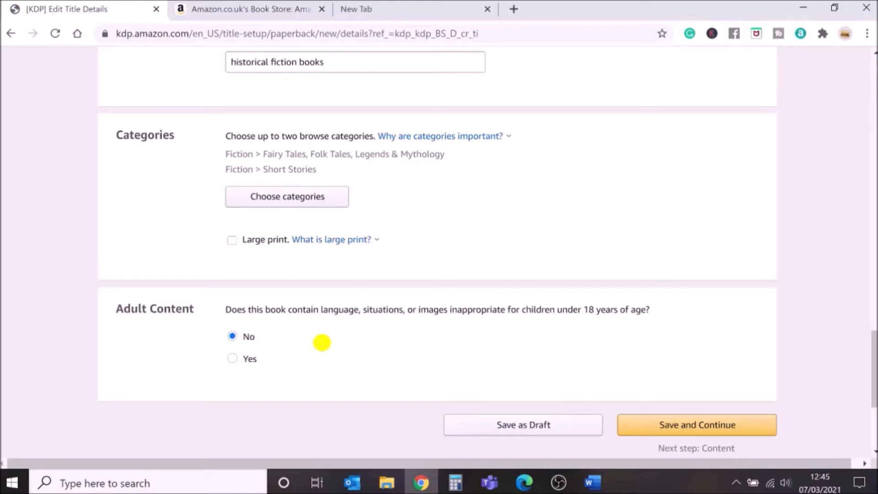
pyautogui.click(702, 431)
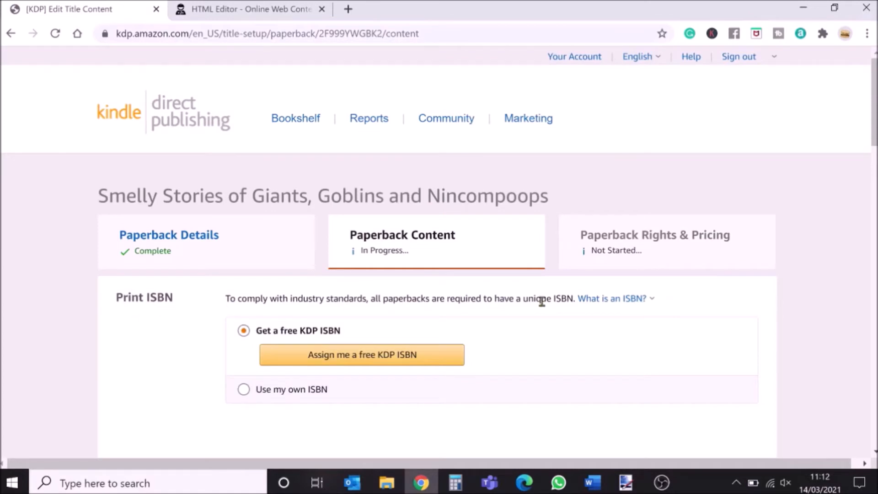
# Read the ISBN explanation and assign a free KDP ISBN to the paperback.
pyautogui.click(633, 300)
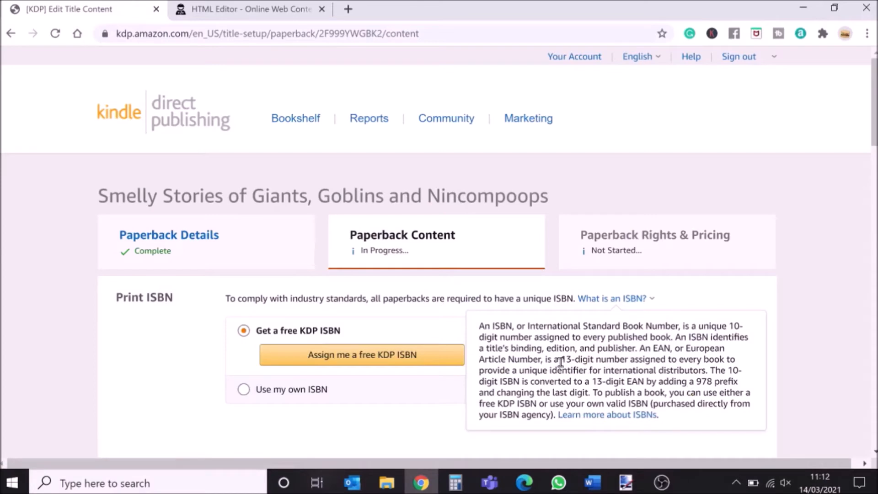
pyautogui.click(412, 405)
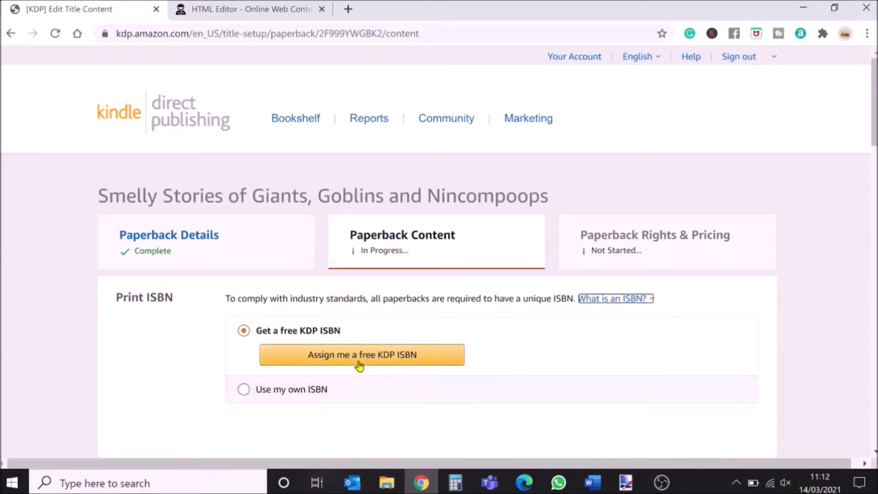
pyautogui.click(358, 359)
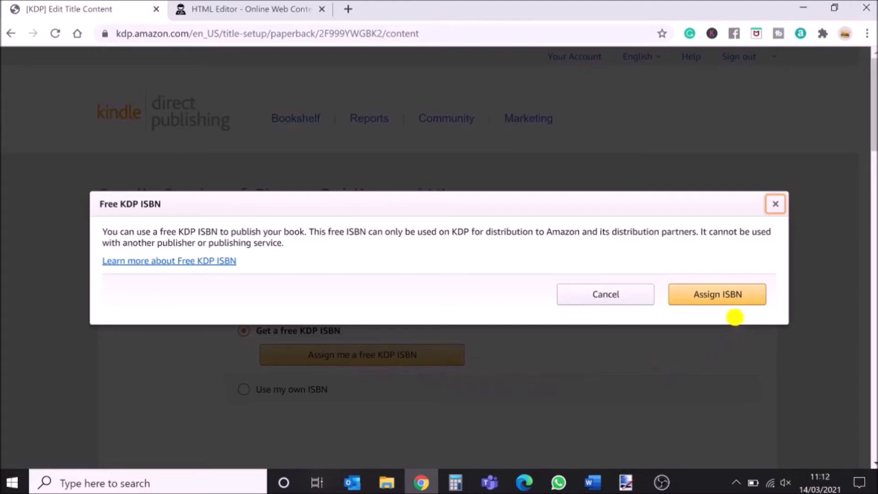
pyautogui.click(735, 295)
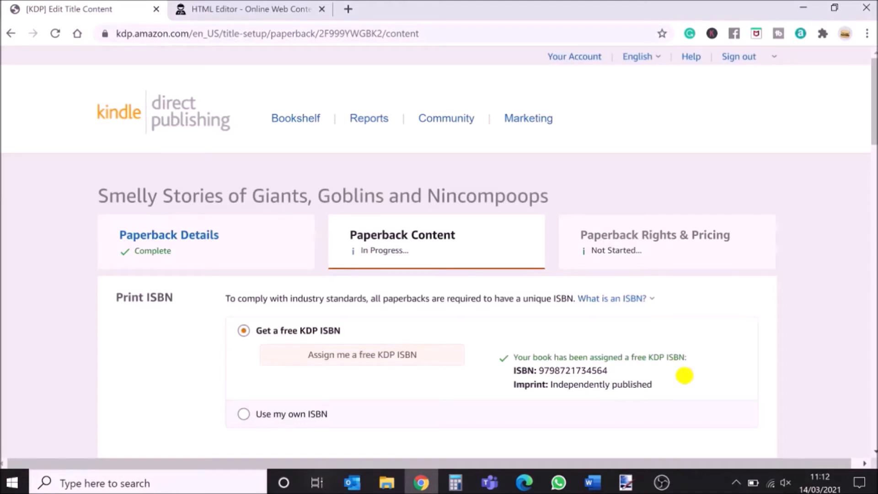
# Set the interior and paper type to black & white interior with cream paper.
pyautogui.scroll(-6, 685, 376)
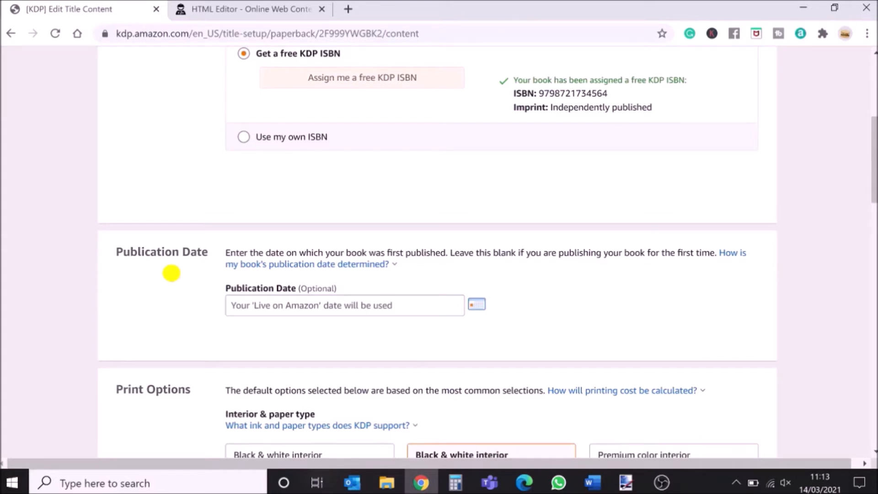
pyautogui.scroll(-5, 172, 274)
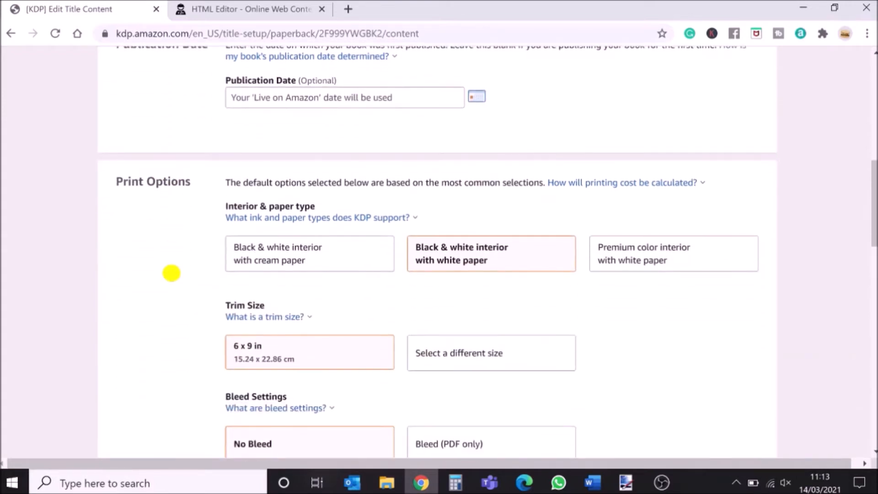
pyautogui.scroll(-2, 172, 273)
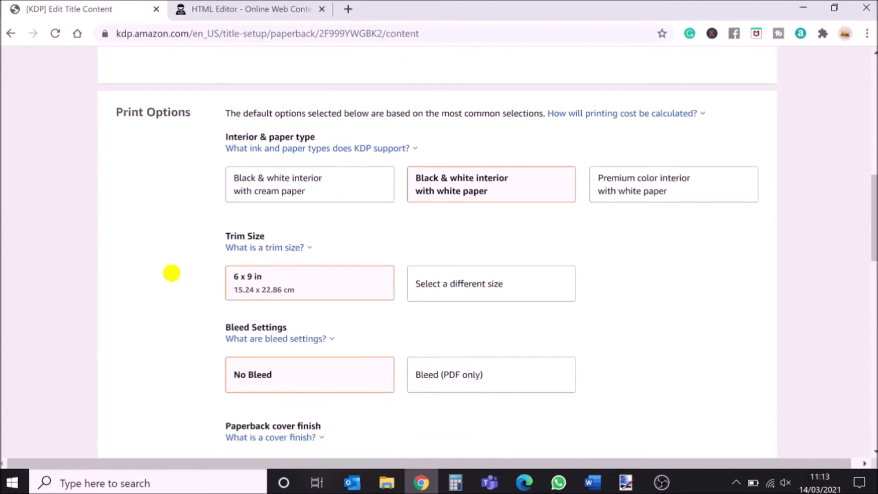
pyautogui.click(305, 183)
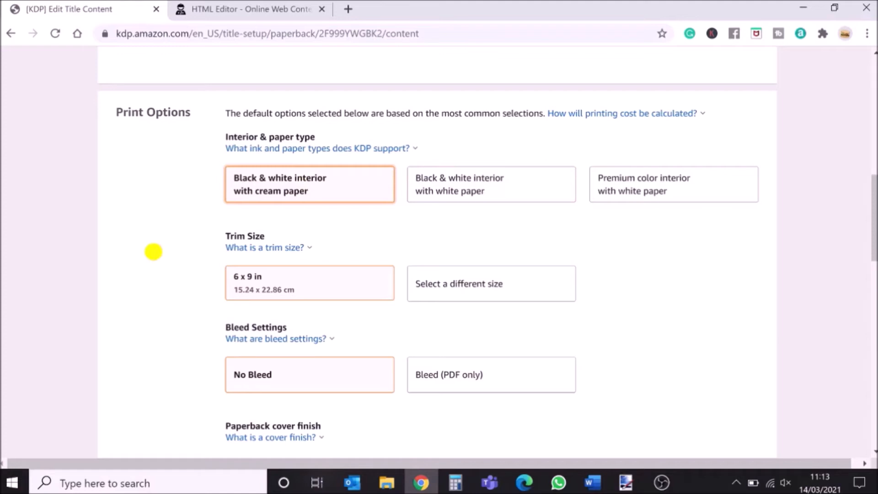
# Change the trim size to 5 x 8 in.
pyautogui.click(249, 250)
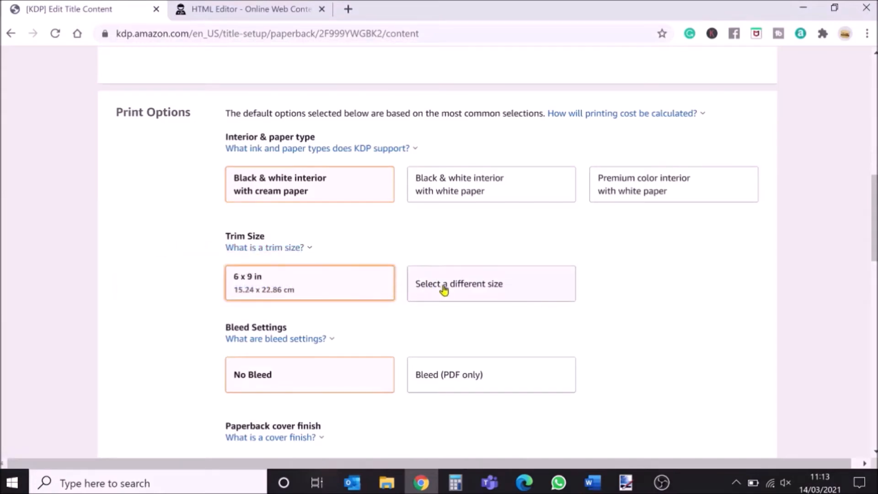
pyautogui.click(468, 292)
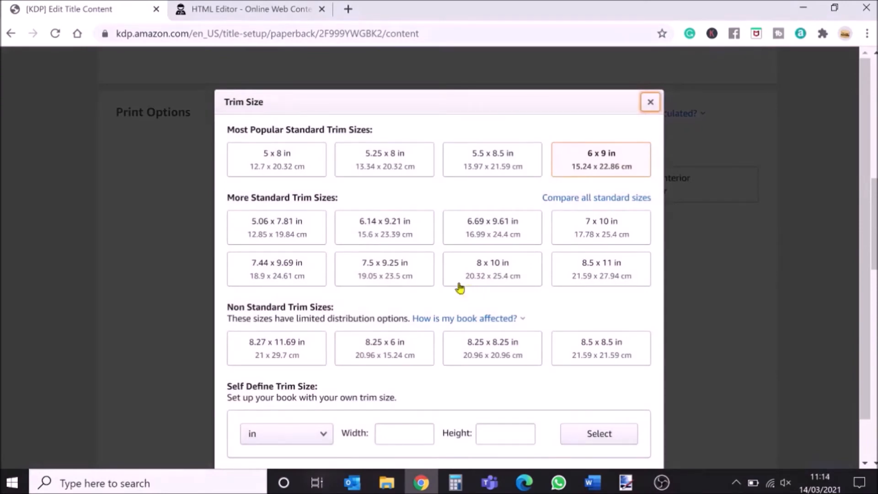
pyautogui.click(287, 161)
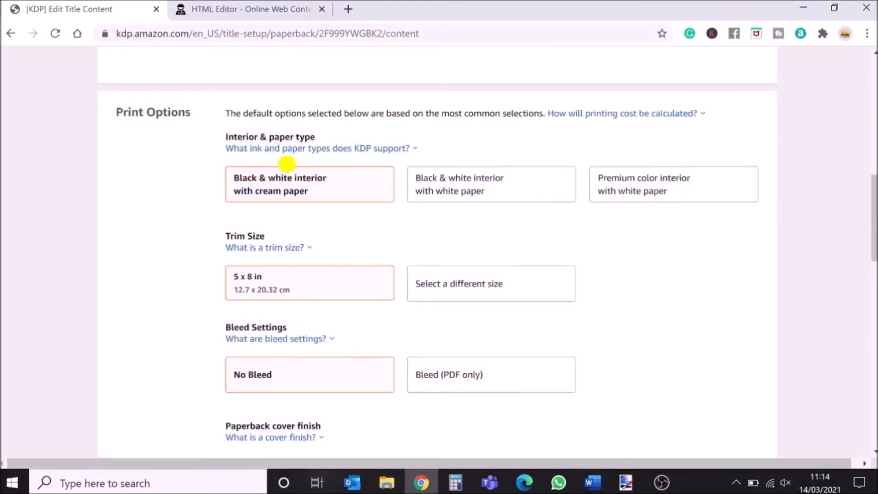
pyautogui.click(477, 285)
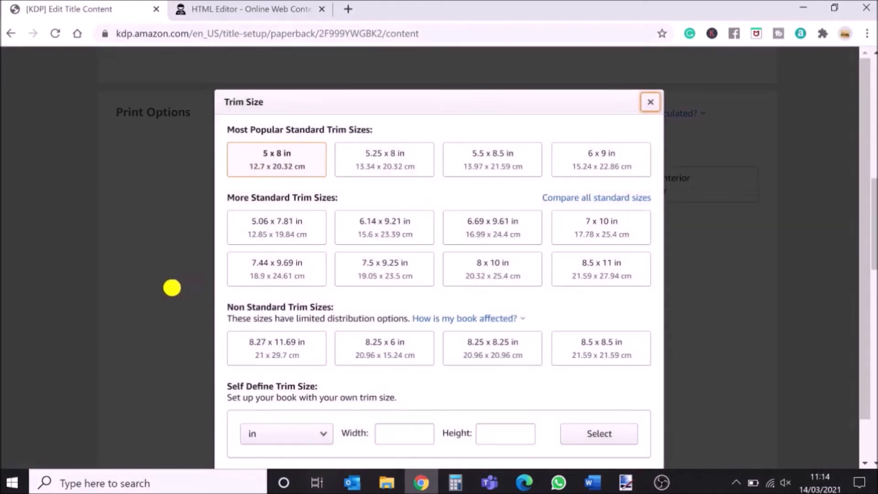
pyautogui.scroll(-1, 172, 289)
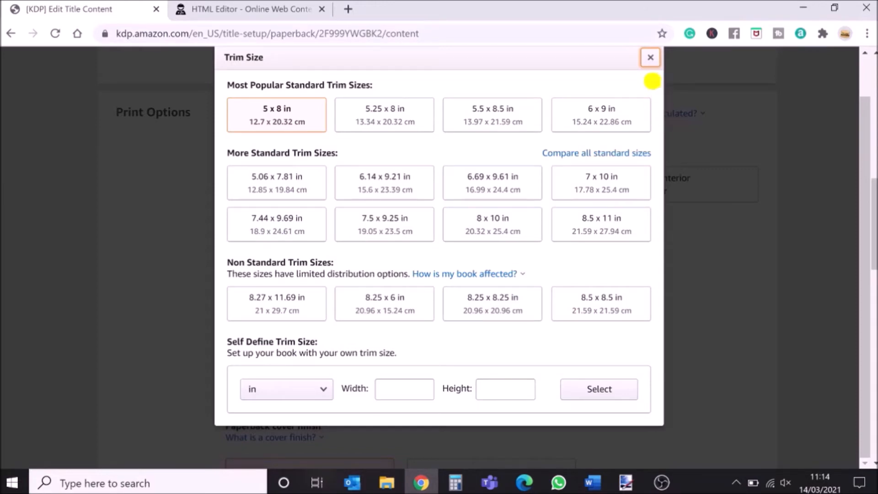
pyautogui.click(651, 57)
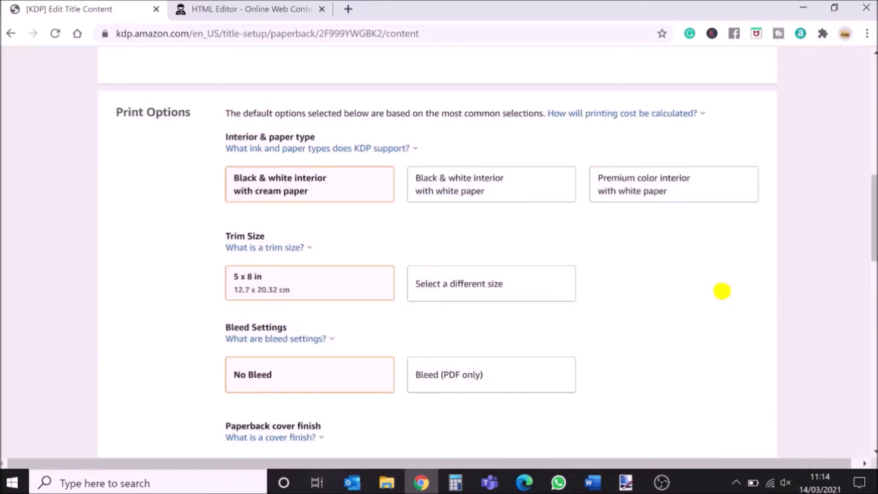
# Check the bleed settings explanation and set the paperback cover finish to Glossy.
pyautogui.scroll(-1, 723, 291)
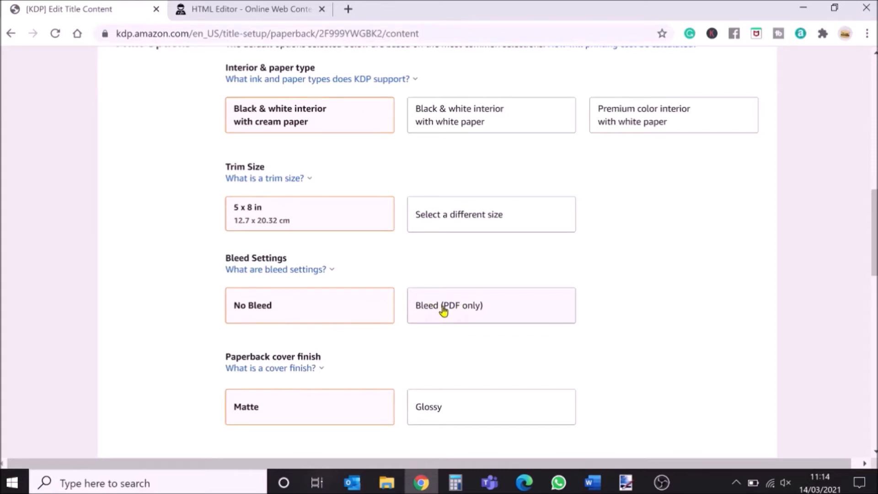
pyautogui.click(269, 273)
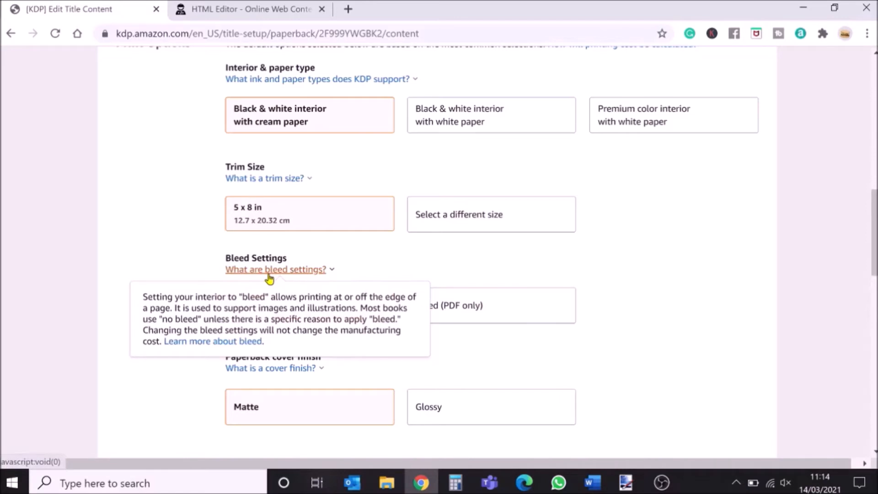
pyautogui.scroll(-2, 192, 364)
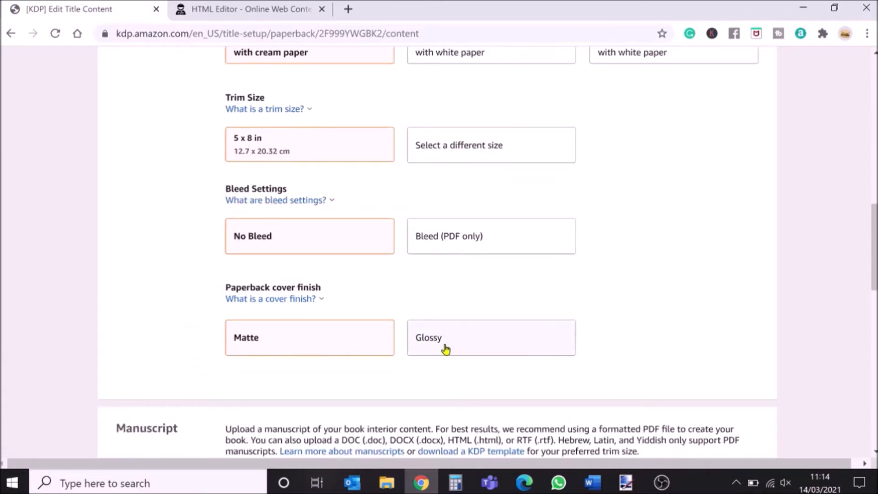
pyautogui.click(337, 388)
pyautogui.click(436, 346)
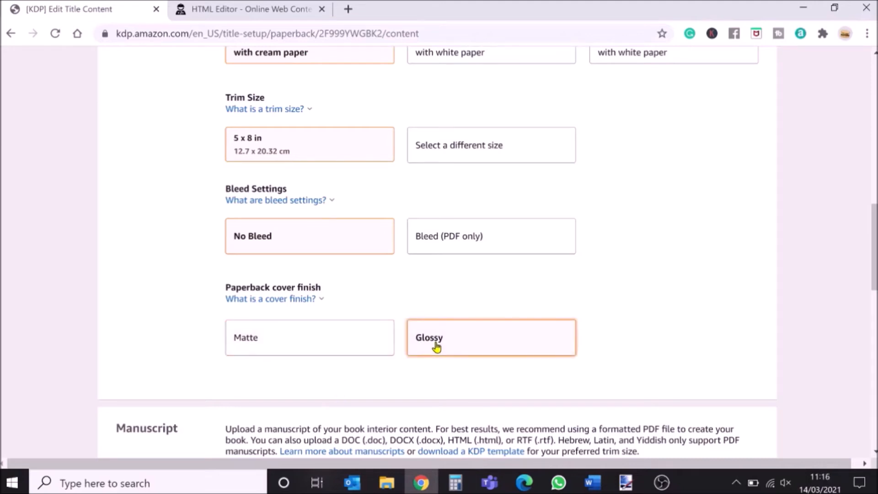
# Switch to Word and save the manuscript document as a PDF in the same folder.
pyautogui.scroll(-4, 652, 343)
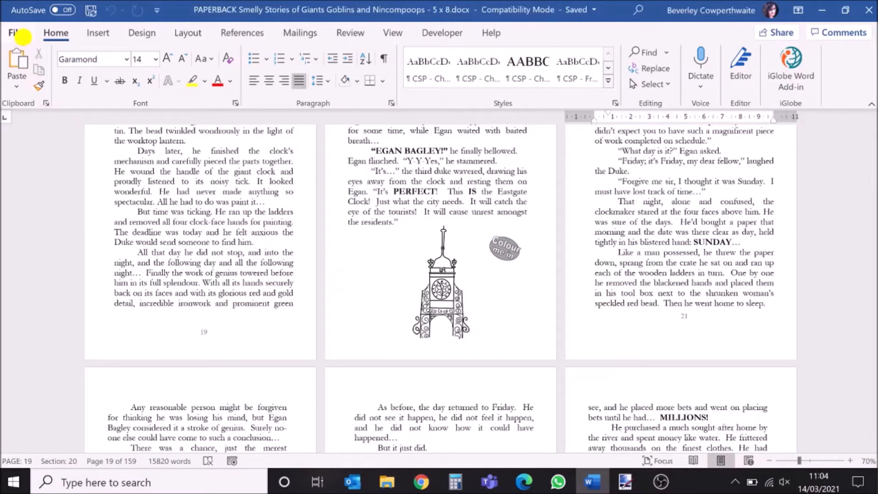
pyautogui.click(20, 34)
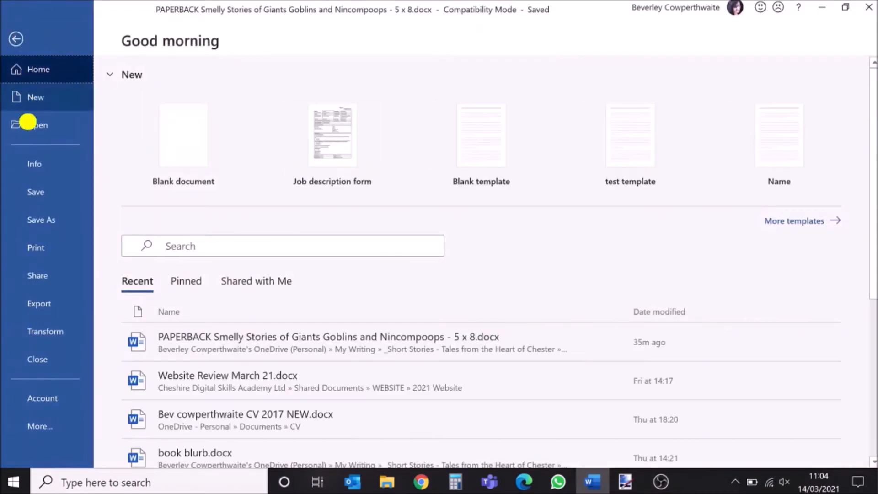
pyautogui.click(36, 218)
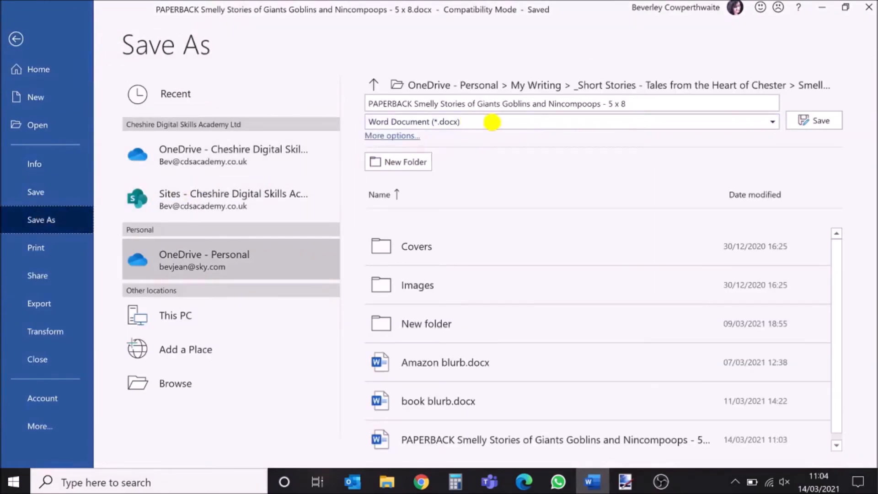
pyautogui.click(497, 123)
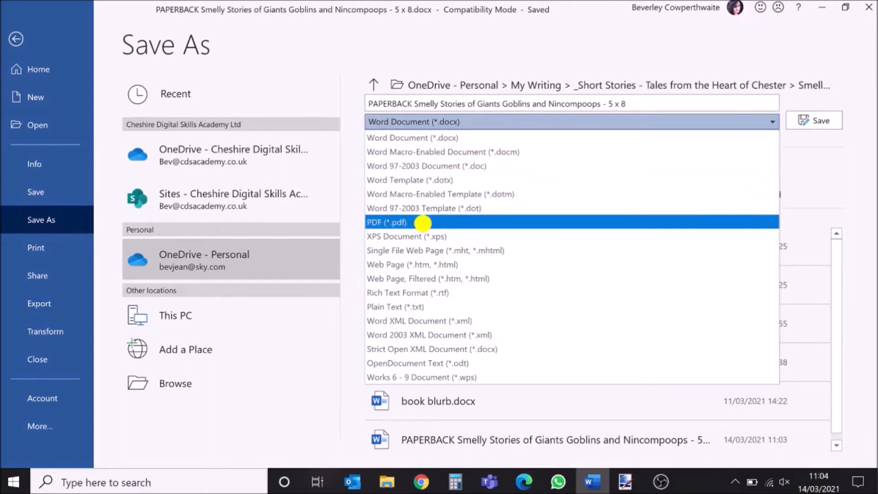
pyautogui.click(423, 223)
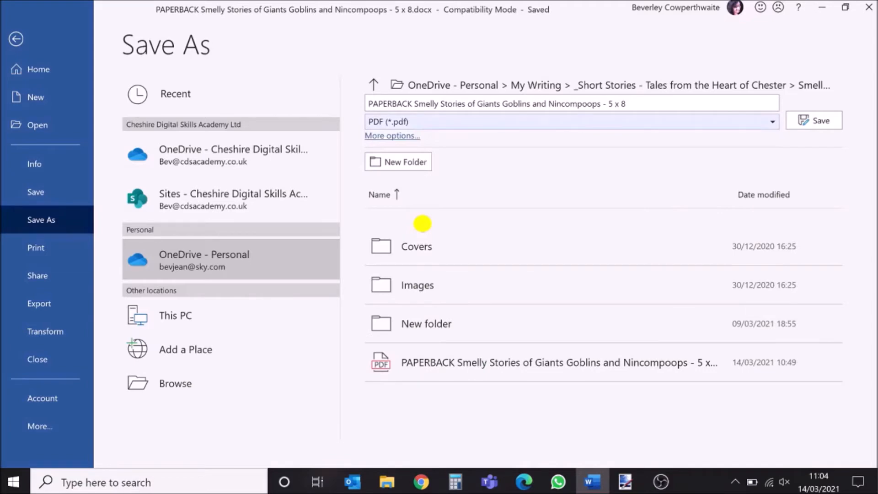
pyautogui.click(804, 121)
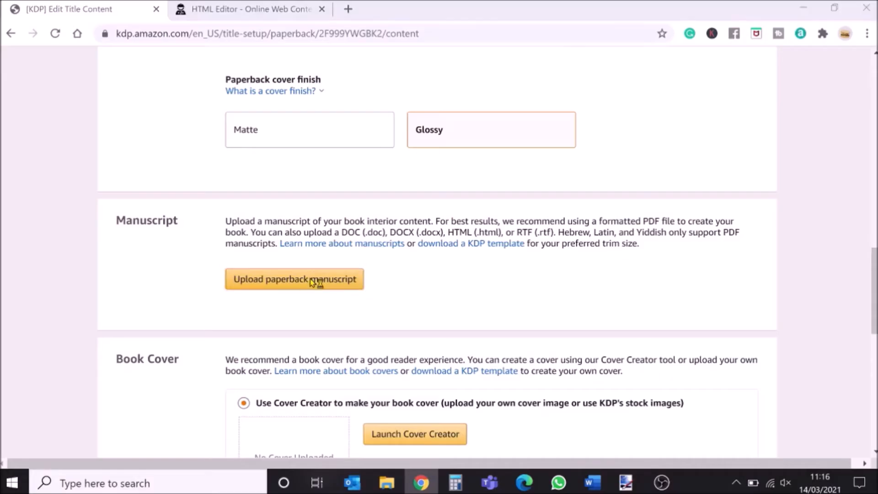
# Back in the browser, upload the PDF manuscript 'PAPERBACK Smelly Stories of Giants Goblins and Nincompoops - 5 x 8.pdf'.
pyautogui.click(295, 279)
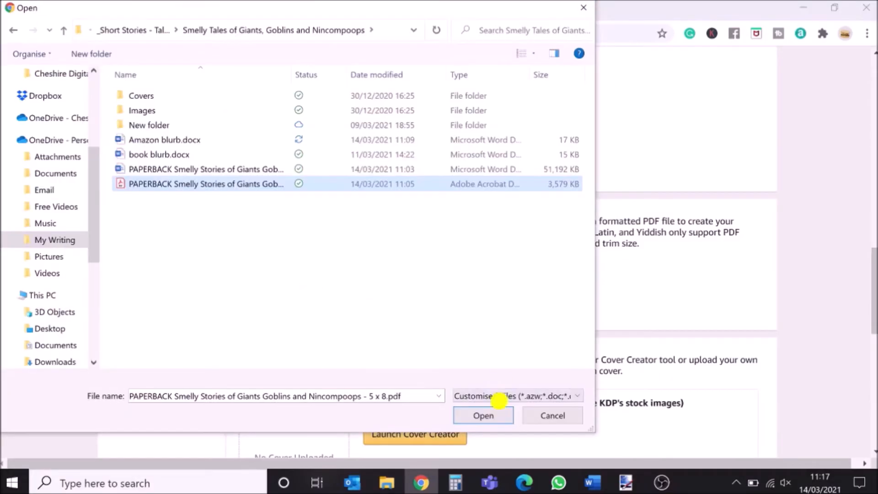
pyautogui.click(489, 416)
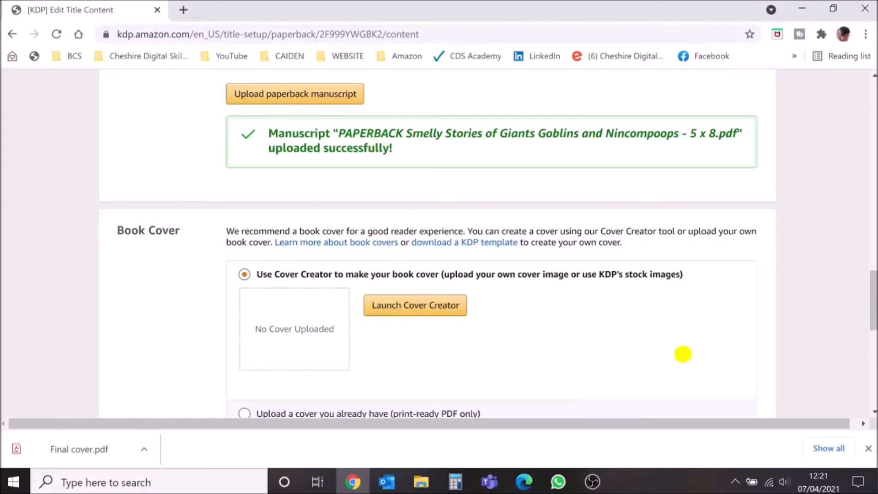
# Choose to upload an existing cover and upload the 'Final cover.pdf' file.
pyautogui.scroll(-3, 683, 354)
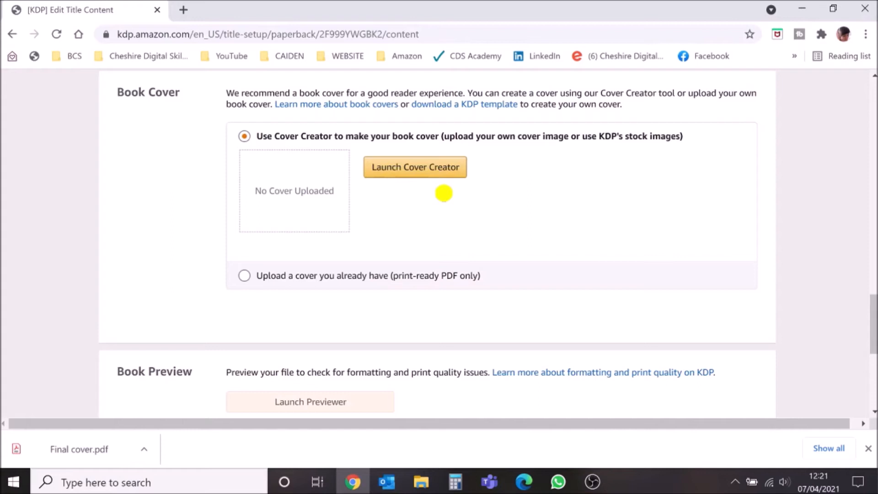
pyautogui.click(244, 276)
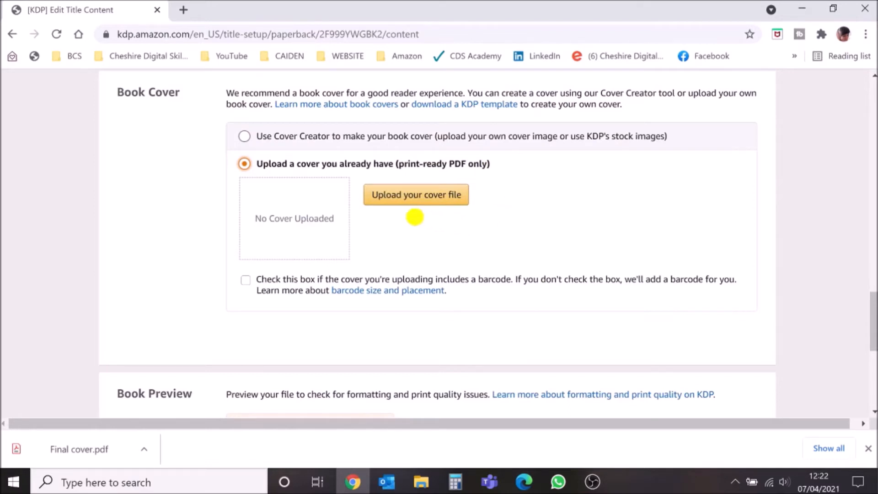
pyautogui.click(408, 197)
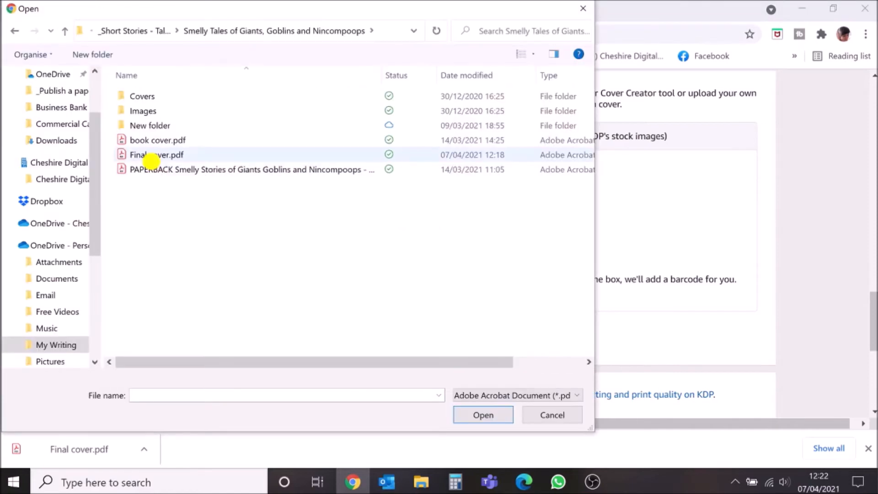
pyautogui.doubleClick(151, 156)
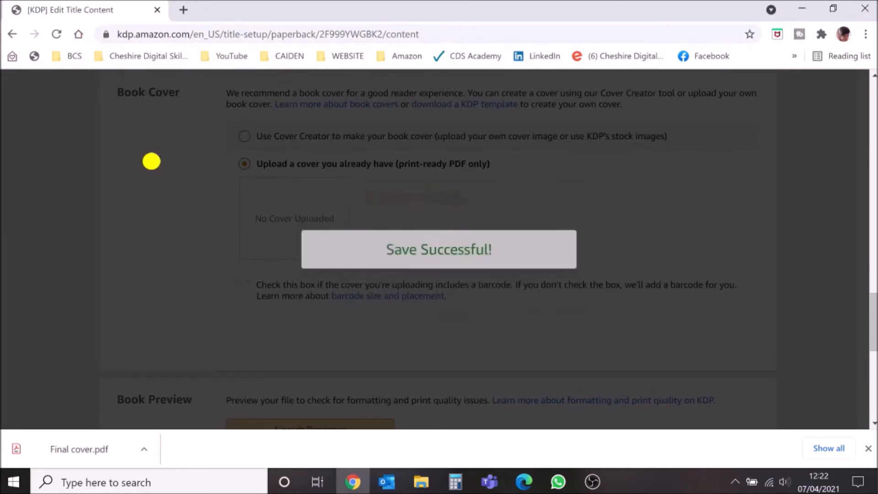
# Launch the Print Previewer and review the Quality Check fixes listed for the book.
pyautogui.scroll(1, 151, 153)
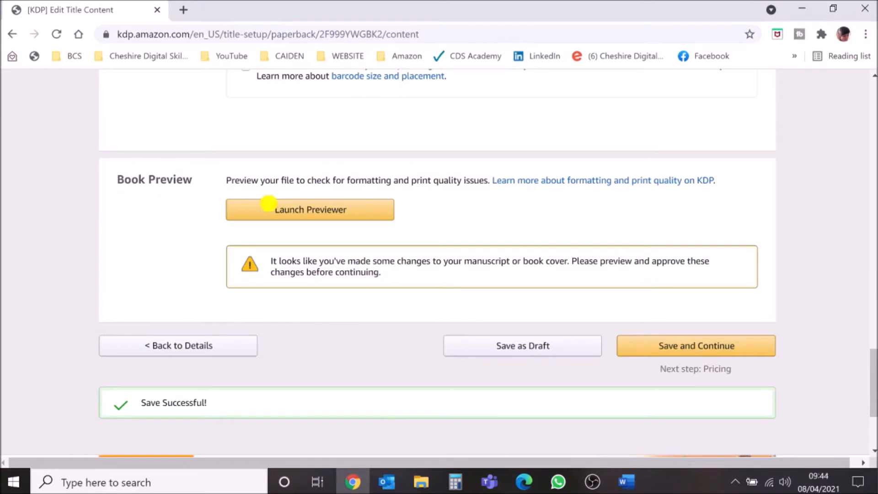
pyautogui.click(324, 211)
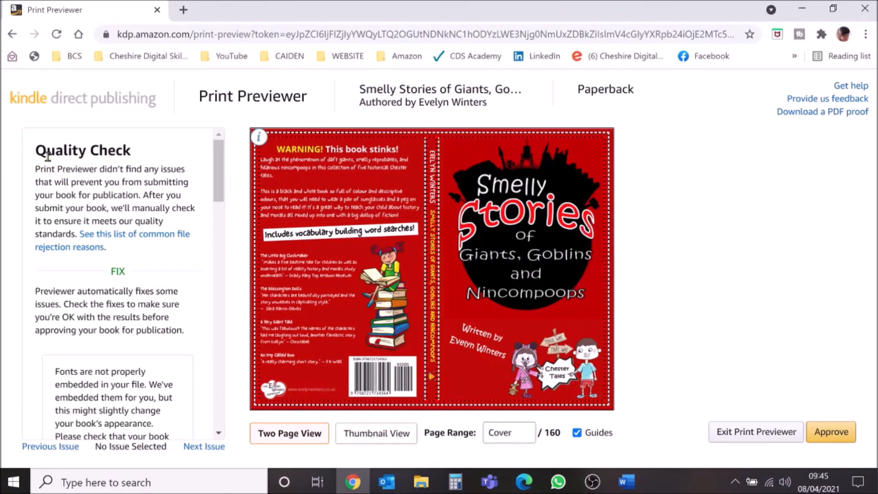
pyautogui.click(150, 272)
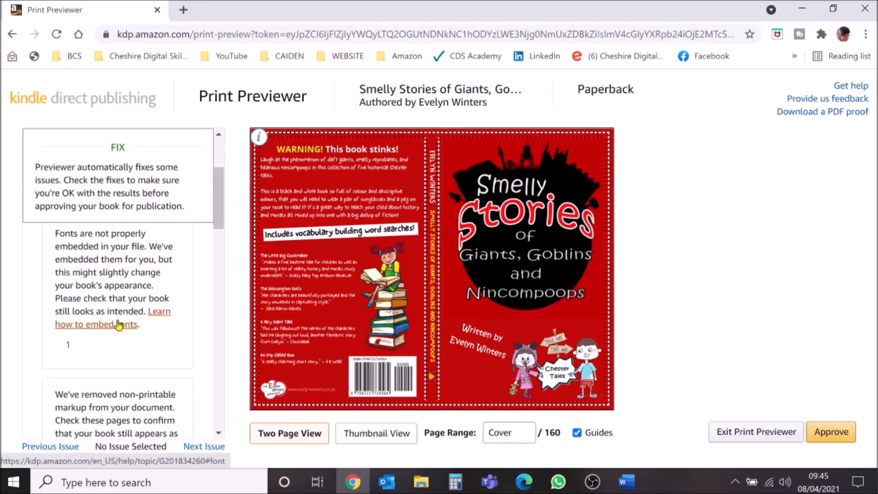
pyautogui.scroll(-3, 76, 353)
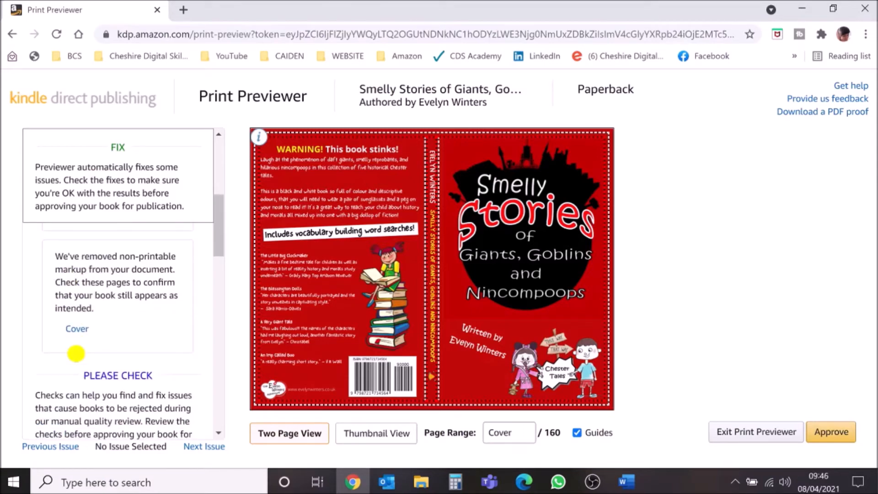
pyautogui.scroll(3, 76, 353)
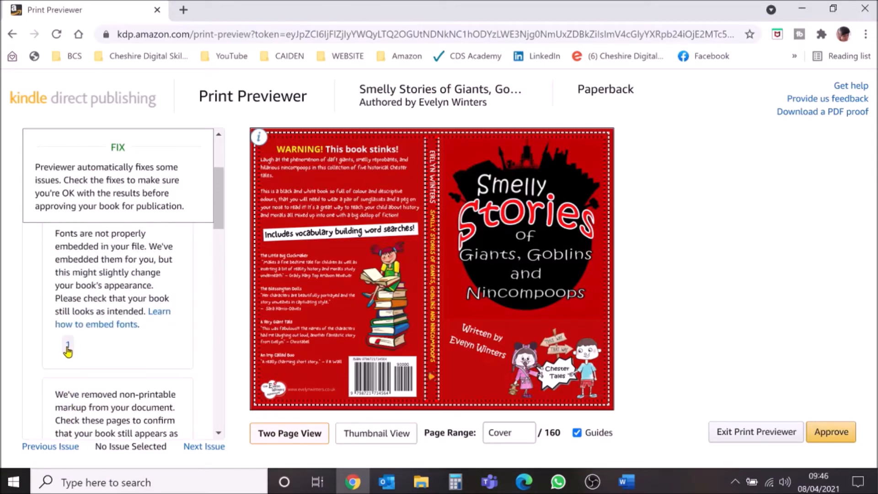
pyautogui.click(68, 348)
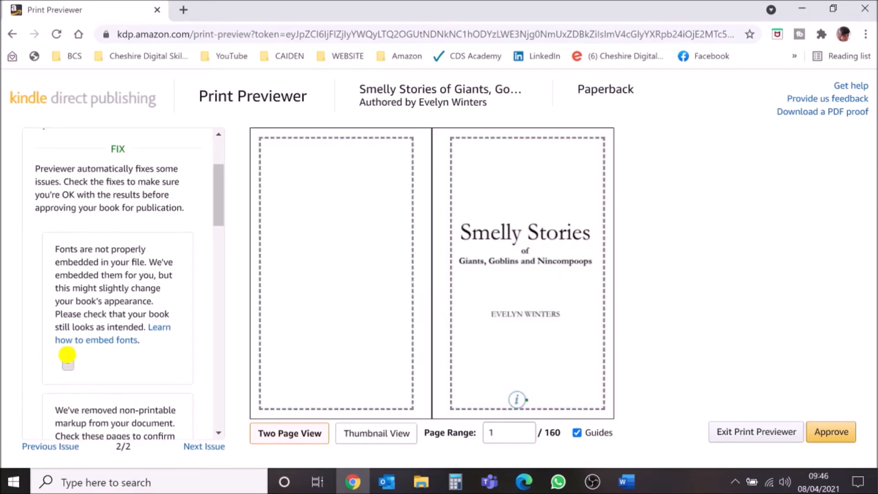
# Page through the interior spreads in two-page view.
pyautogui.moveTo(592, 279)
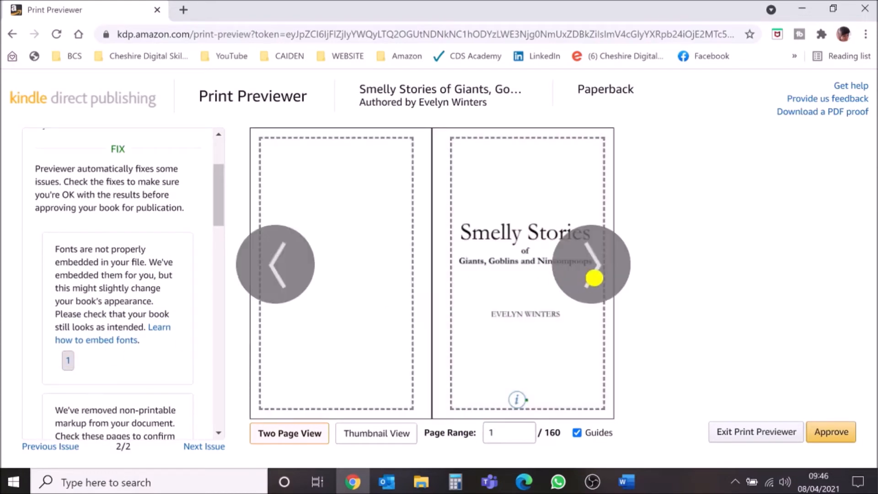
pyautogui.click(594, 278)
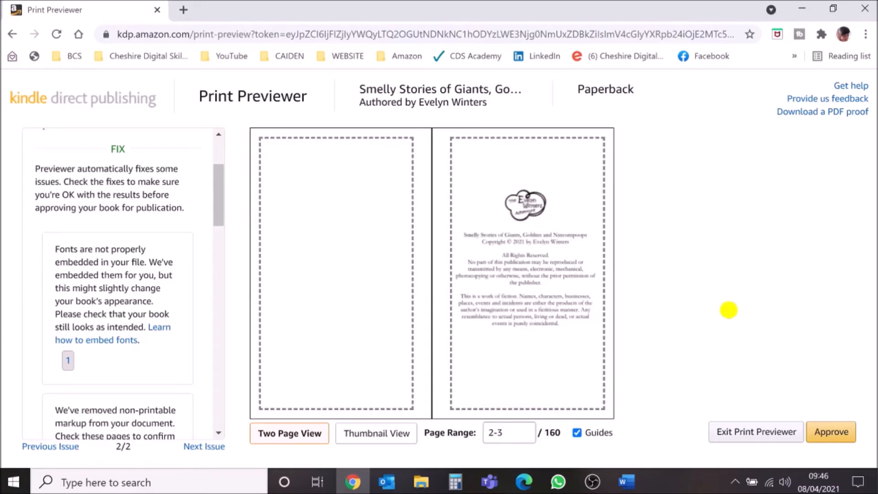
pyautogui.press('Right')
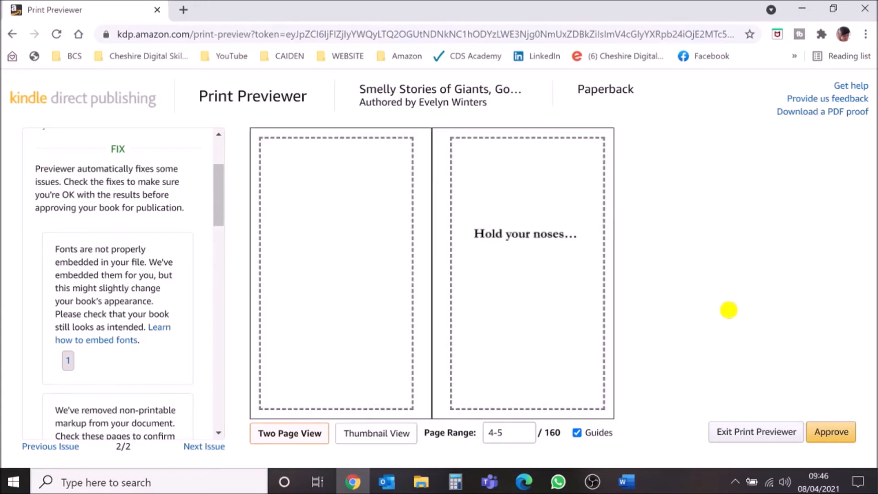
pyautogui.press('Right')
pyautogui.press('Right')
pyautogui.press('Right')
pyautogui.press('Right')
pyautogui.press('Right')
pyautogui.press('Right')
pyautogui.press('Right')
pyautogui.press('Right')
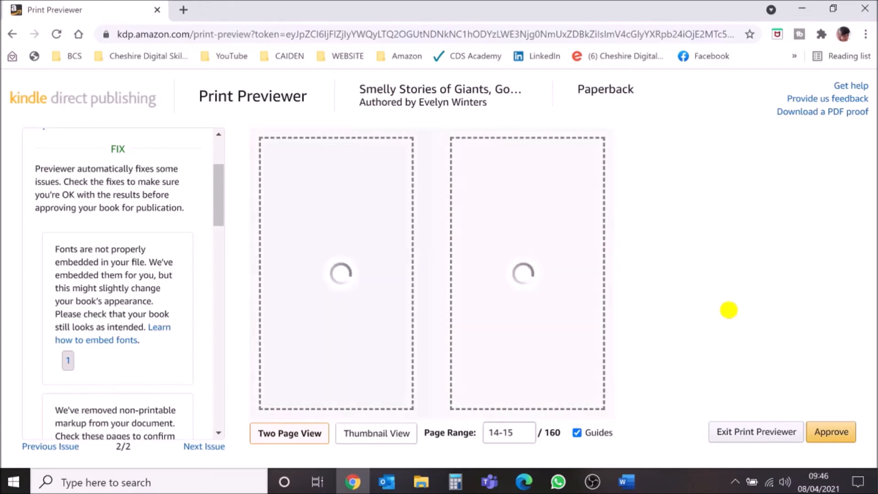
pyautogui.press('Right')
pyautogui.press('Right')
pyautogui.press('Right')
pyautogui.press('Right')
pyautogui.press('Right')
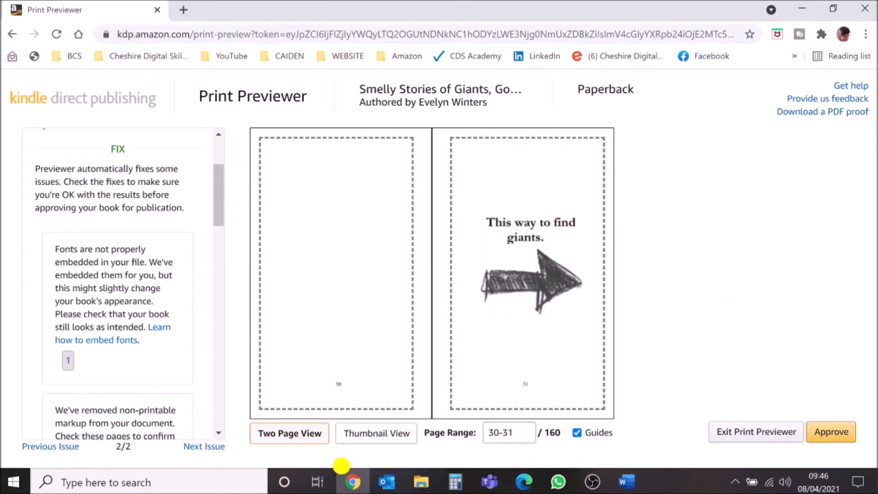
# Switch to thumbnail view and browse the page thumbnails and later spreads.
pyautogui.click(361, 439)
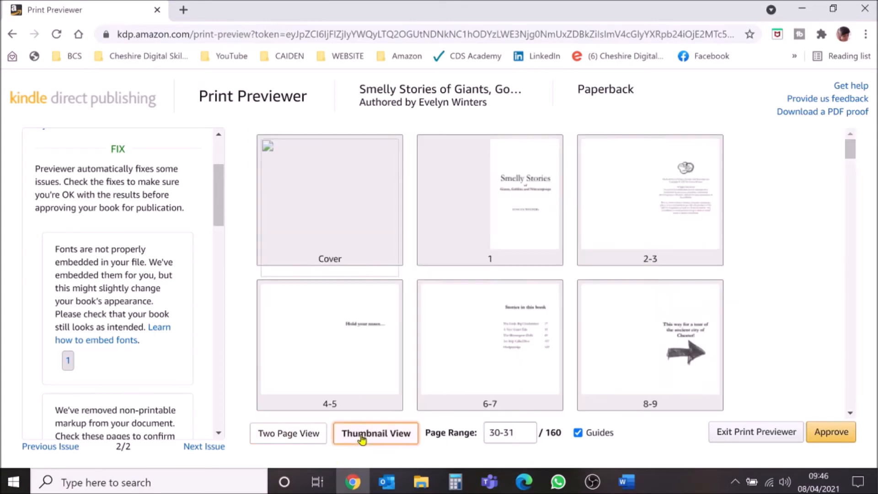
pyautogui.scroll(-3, 669, 329)
pyautogui.scroll(-20, 669, 330)
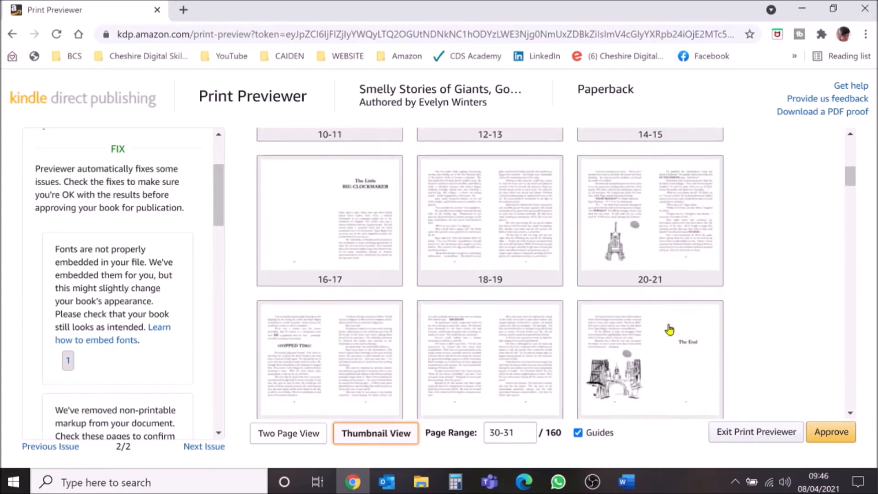
pyautogui.scroll(-11, 669, 329)
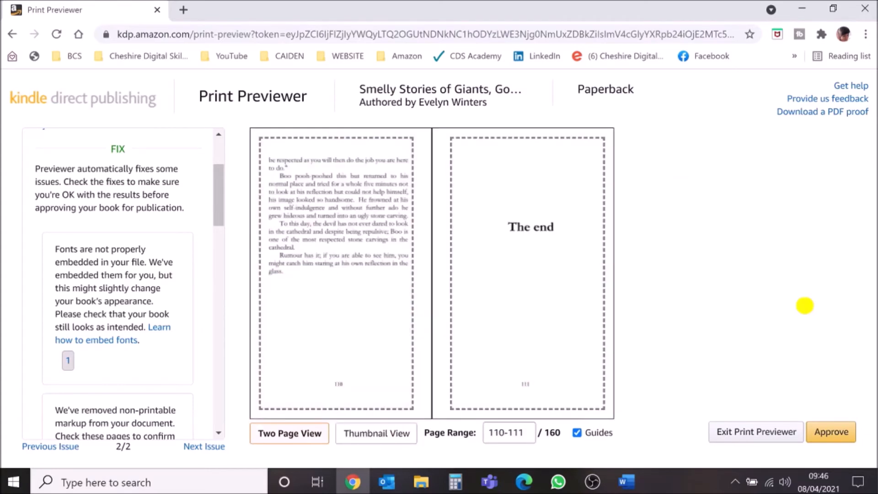
pyautogui.click(805, 306)
pyautogui.click(805, 306)
pyautogui.click(805, 306)
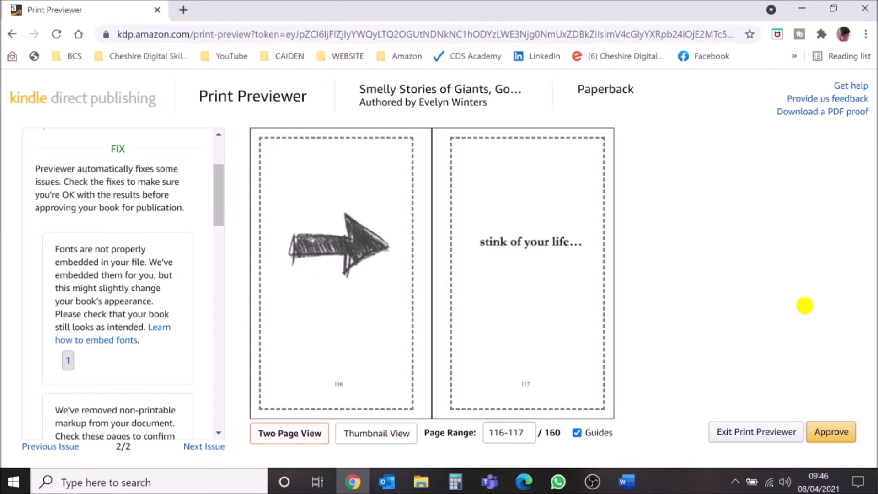
pyautogui.click(805, 306)
pyautogui.click(805, 305)
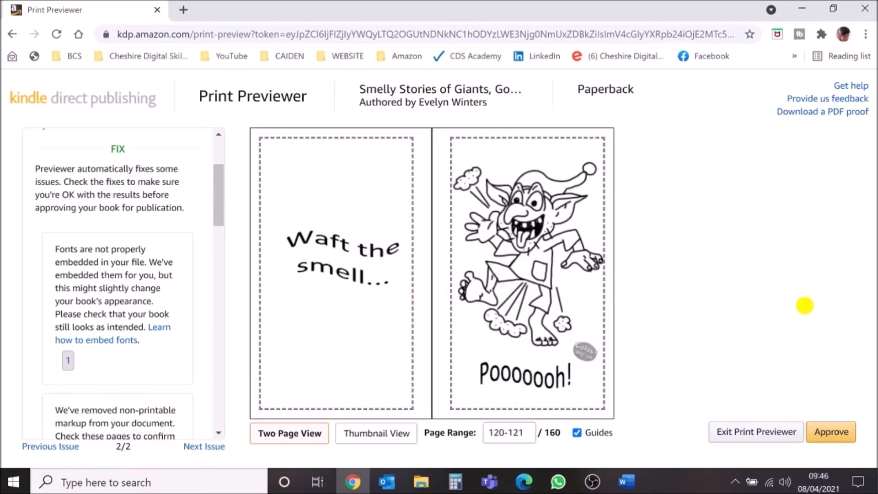
# Flip through the final spreads, jump to the last page, and approve the book preview.
pyautogui.press('Left')
pyautogui.press('Right')
pyautogui.press('Left')
pyautogui.press('Right')
pyautogui.press('Left')
pyautogui.press('Right')
pyautogui.press('Left')
pyautogui.press('Right')
pyautogui.press('Left')
pyautogui.press('Right')
pyautogui.press('Right')
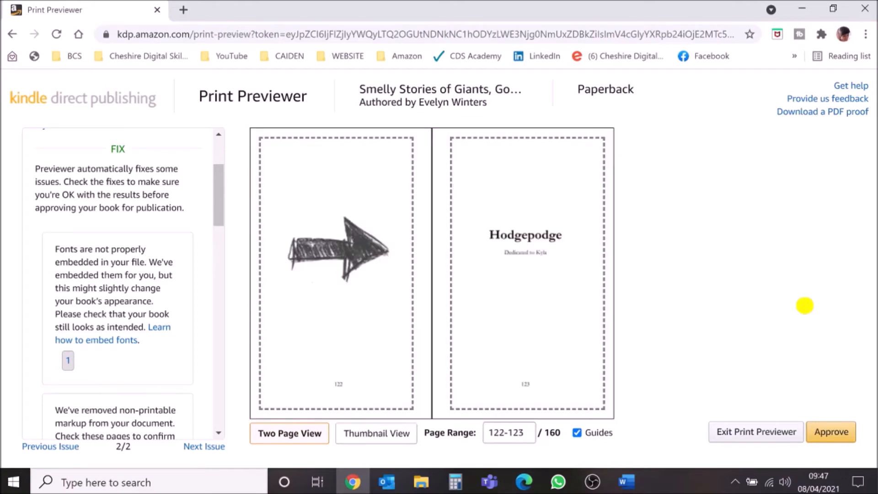
pyautogui.press('End')
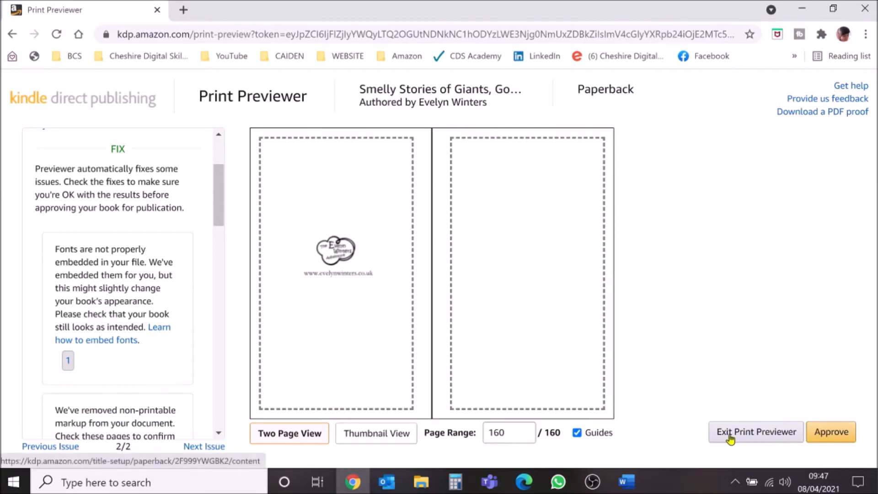
pyautogui.click(838, 440)
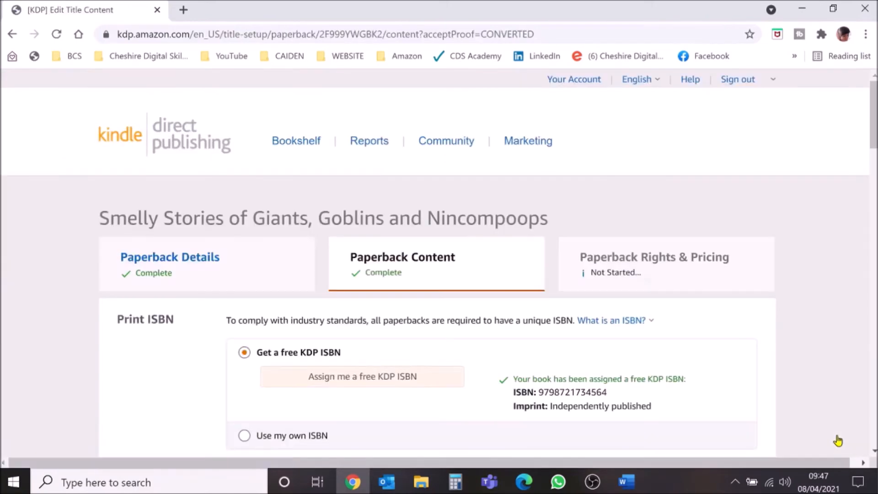
# Save the paperback content and continue to the rights and pricing page.
pyautogui.scroll(-20, 822, 405)
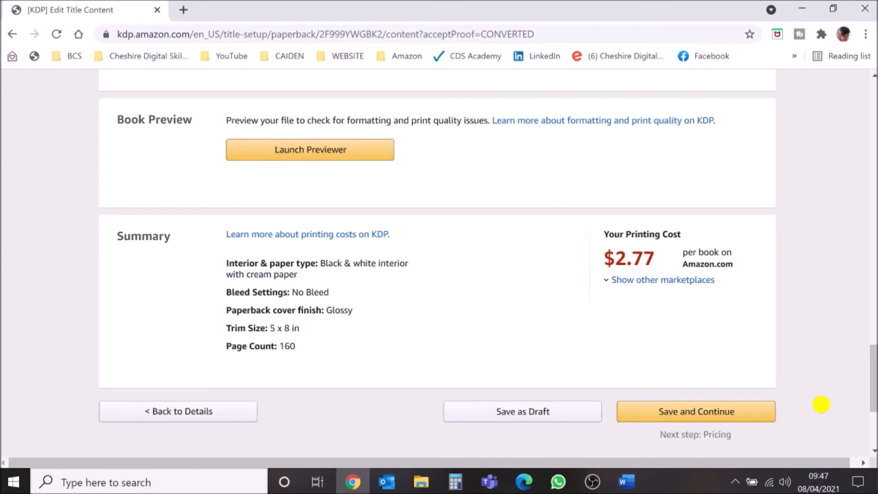
pyautogui.click(715, 415)
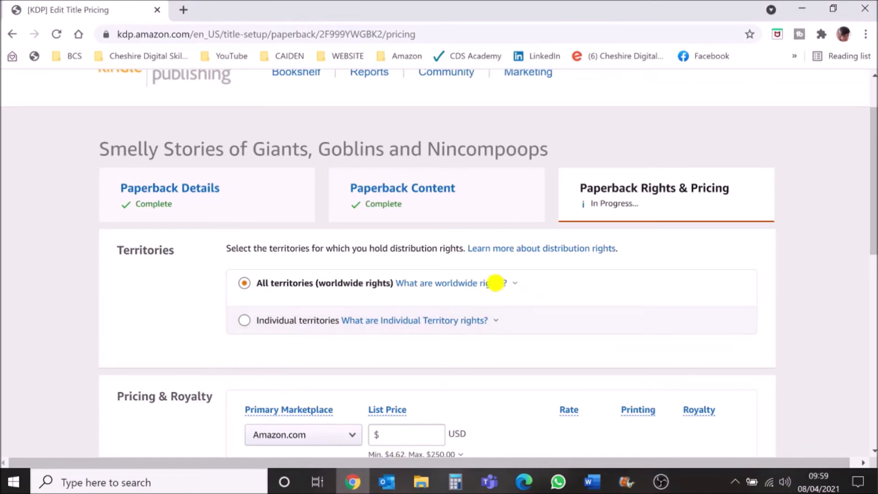
# Open the worldwide rights help page, read the distribution rights explanations, and close it.
pyautogui.moveTo(456, 285)
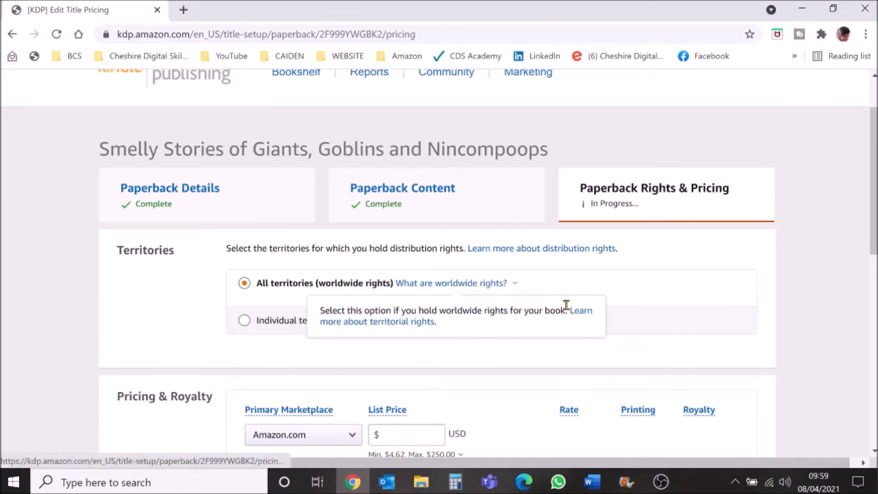
pyautogui.click(582, 310)
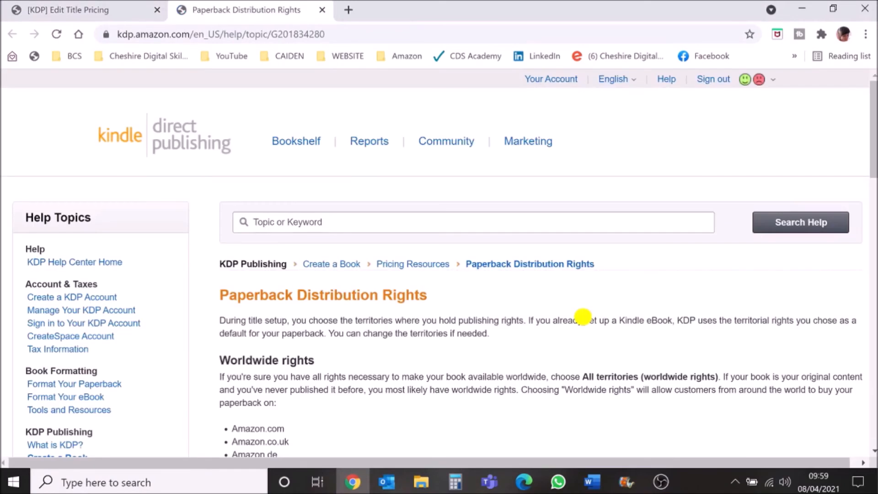
pyautogui.scroll(-5, 583, 317)
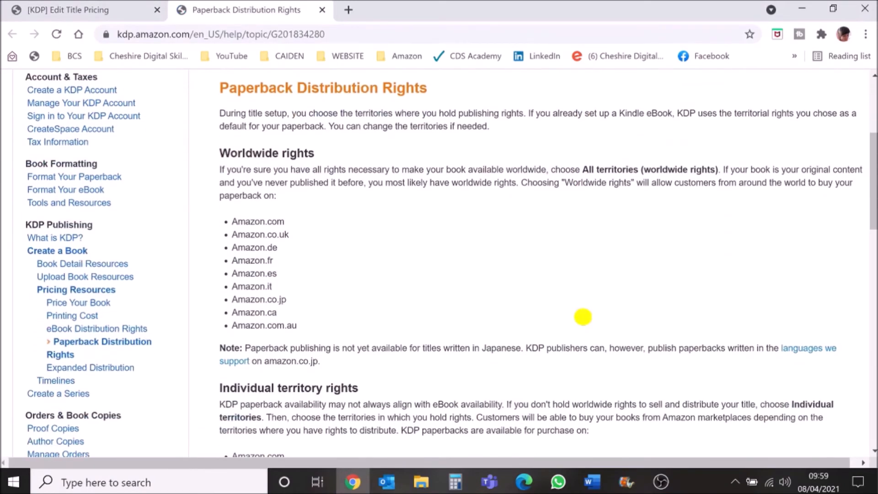
pyautogui.moveTo(220, 170); pyautogui.dragTo(549, 167)
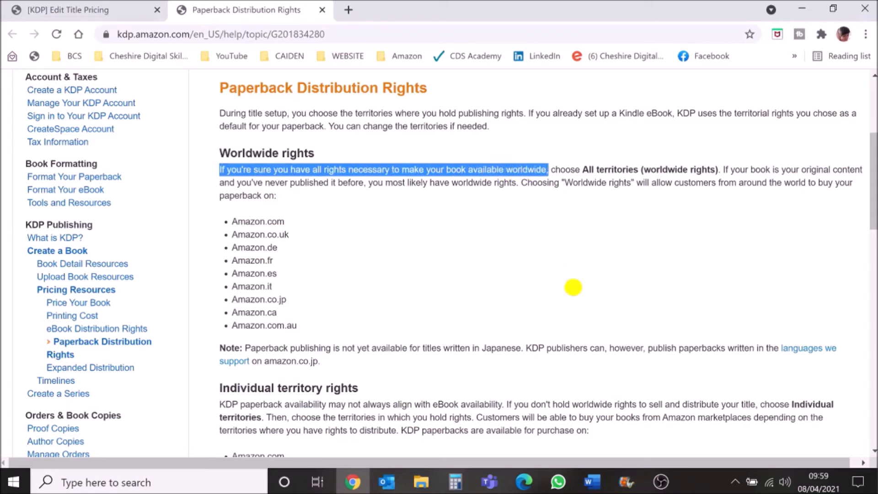
pyautogui.scroll(-4, 574, 287)
pyautogui.moveTo(760, 197); pyautogui.dragTo(502, 196)
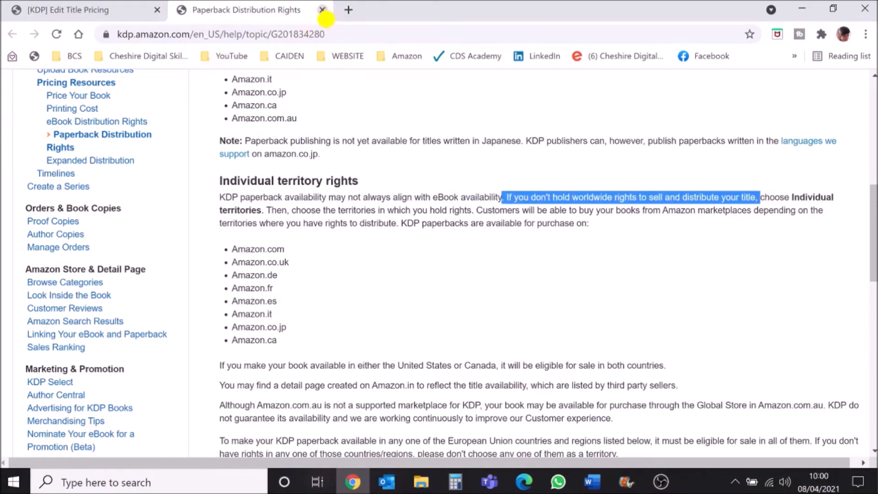
pyautogui.click(324, 10)
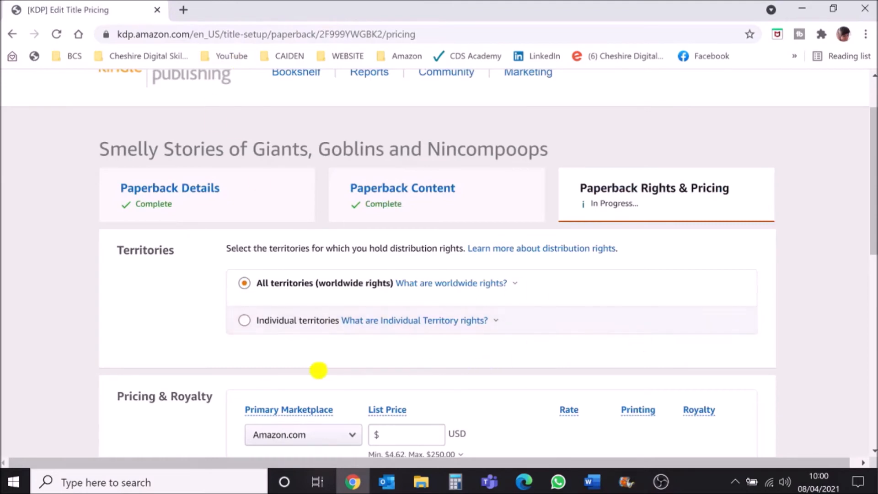
# Set the primary marketplace to Amazon.co.uk.
pyautogui.scroll(-5, 314, 369)
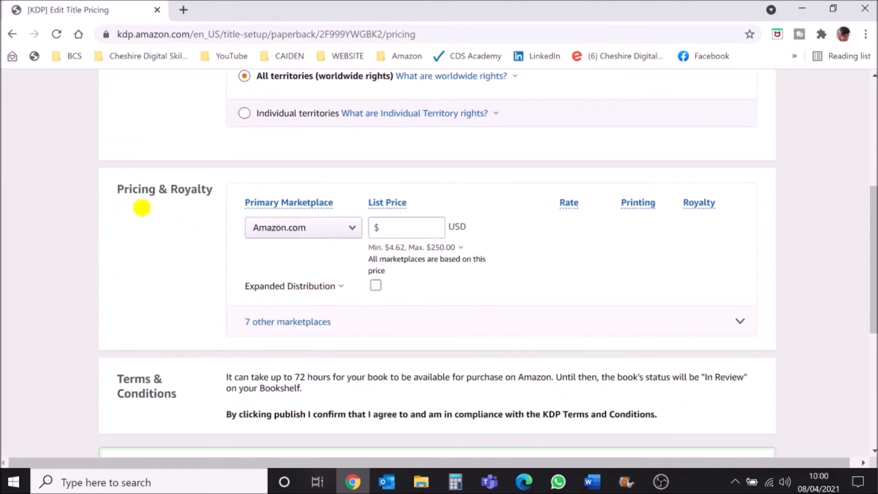
pyautogui.click(341, 229)
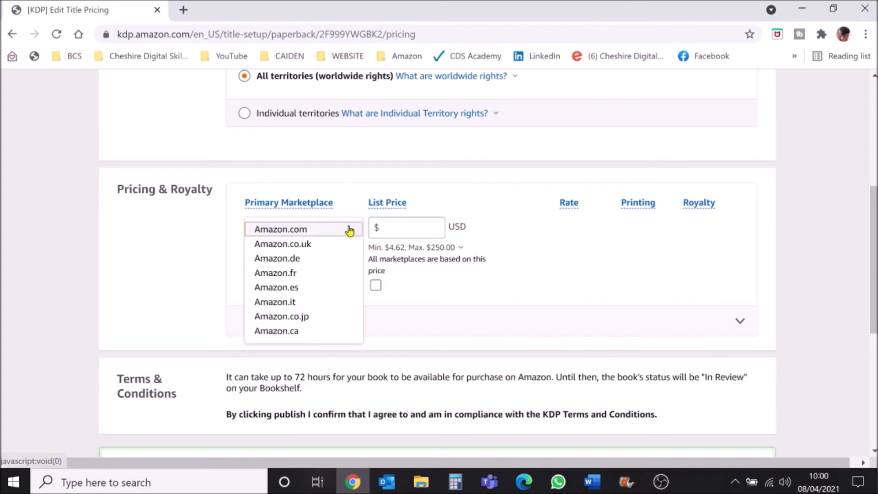
pyautogui.click(314, 246)
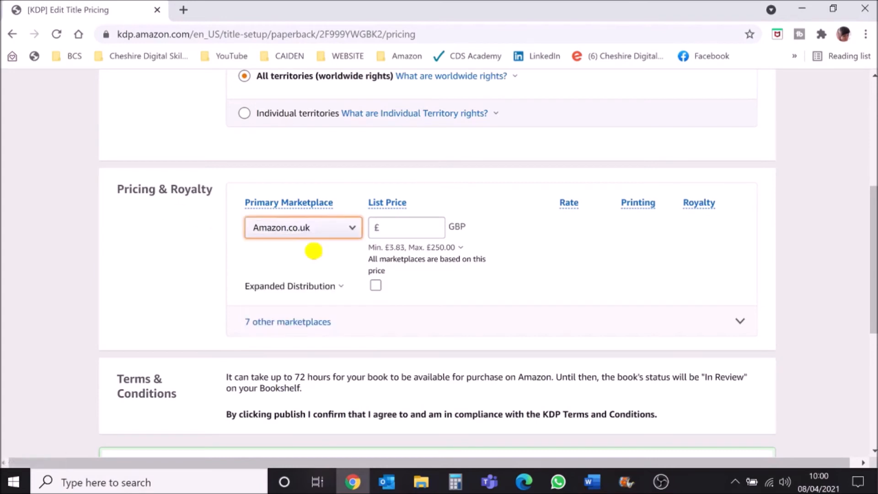
pyautogui.moveTo(397, 255)
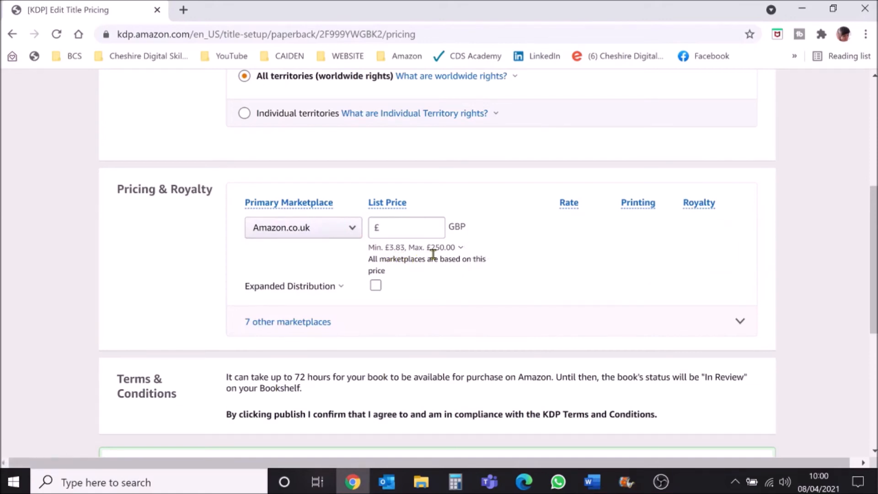
# Set the paperback's list price to £5.99 GBP for the primary marketplace.
pyautogui.click(434, 277)
pyautogui.click(404, 226)
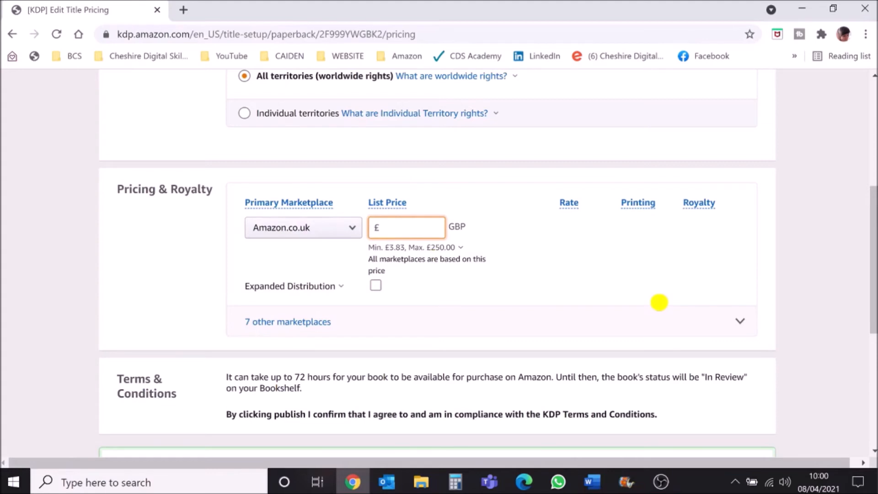
pyautogui.write('5.99')
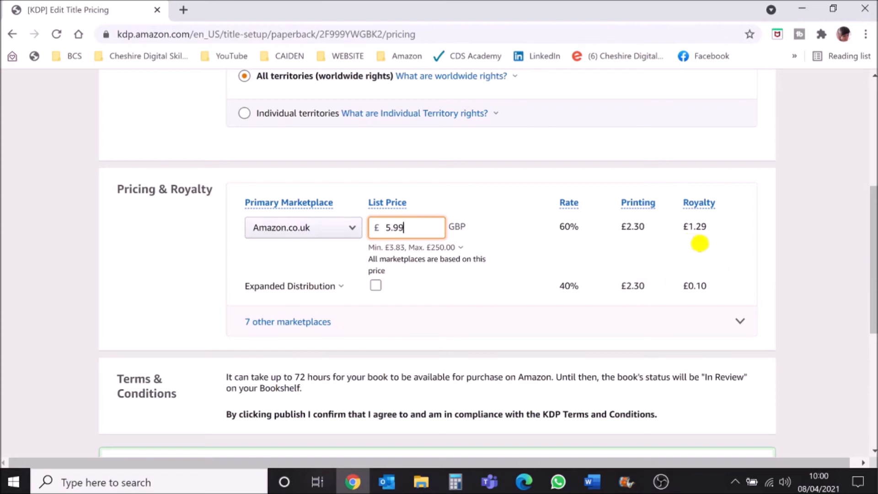
# Open the Expanded Distribution explanation and enable Expanded Distribution for the paperback.
pyautogui.click(381, 288)
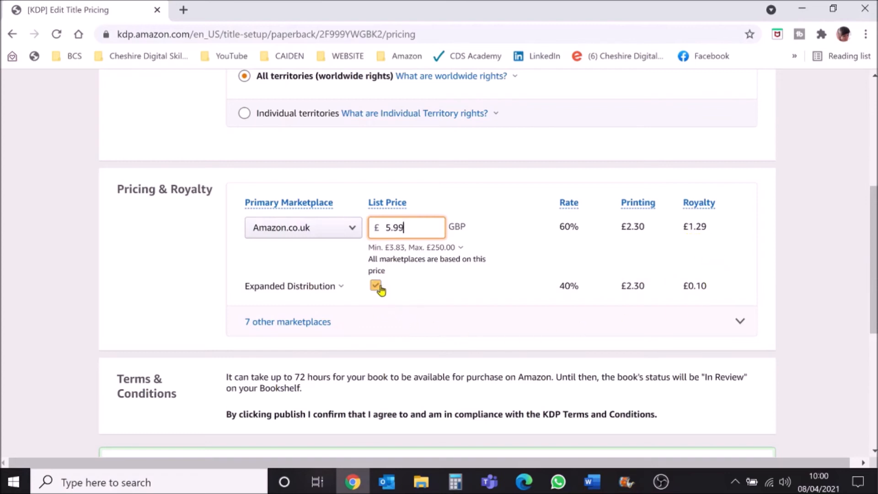
pyautogui.click(340, 288)
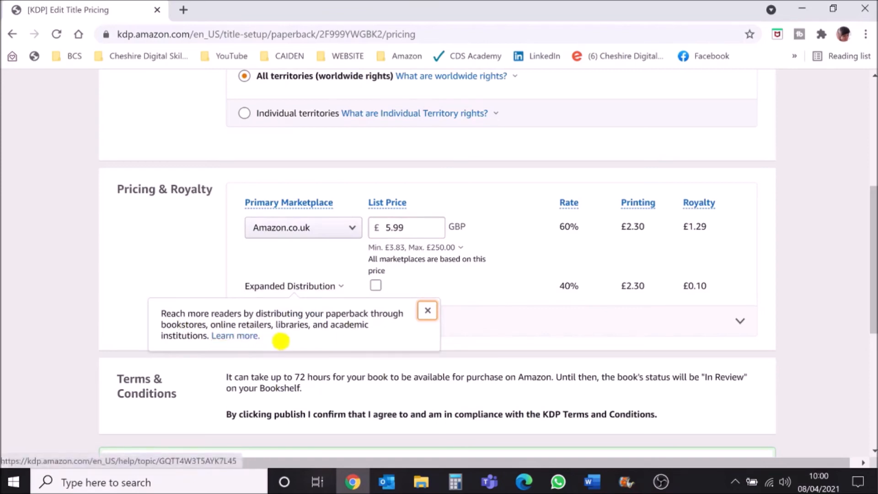
pyautogui.click(376, 285)
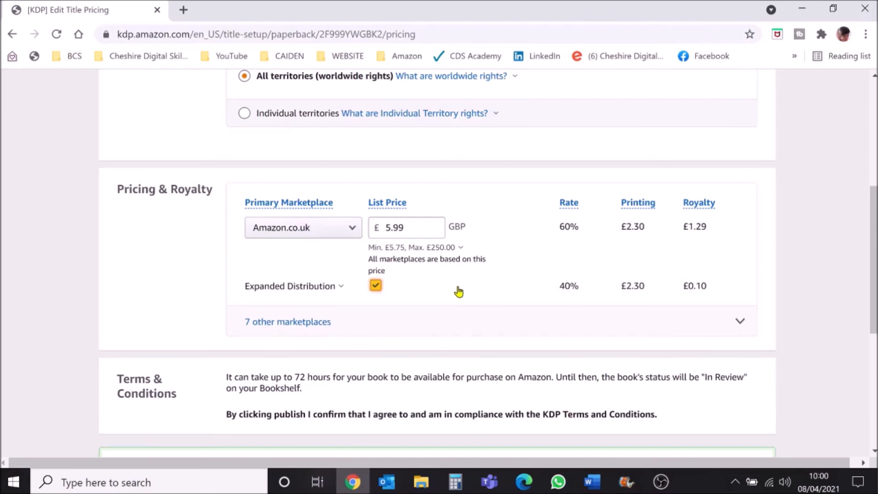
# Publish the paperback book and read through the submission confirmation's review notes.
pyautogui.scroll(-3, 459, 291)
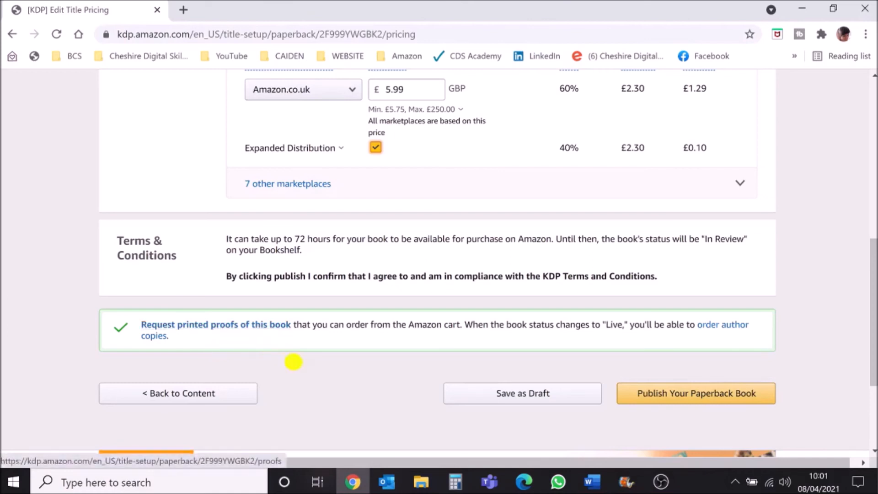
pyautogui.click(697, 401)
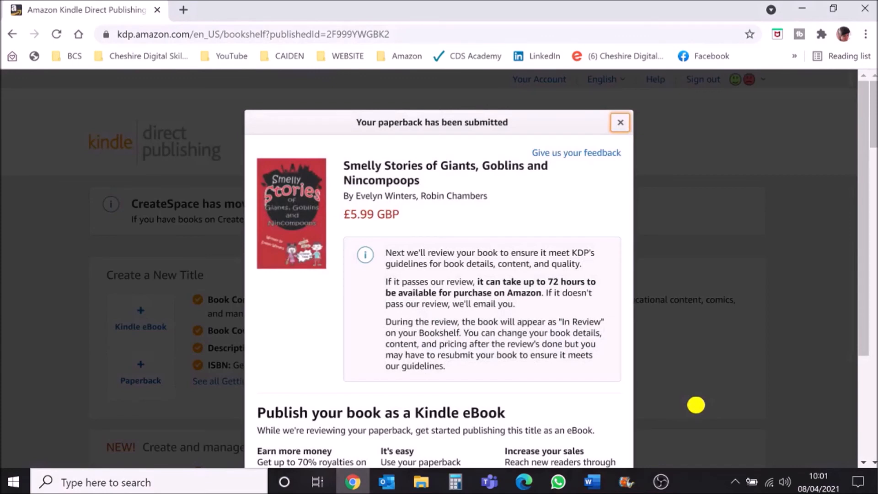
pyautogui.scroll(-2, 715, 390)
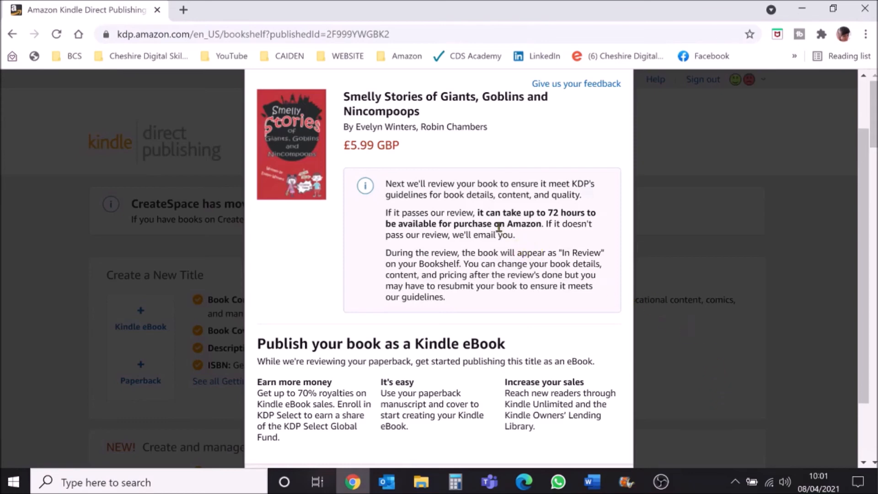
pyautogui.moveTo(477, 213); pyautogui.dragTo(508, 215)
pyautogui.moveTo(529, 224); pyautogui.dragTo(543, 224)
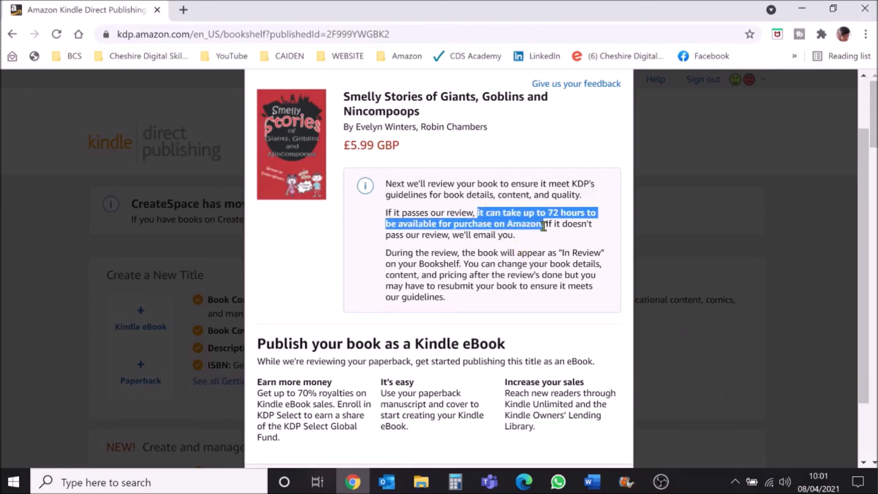
pyautogui.scroll(-2, 540, 411)
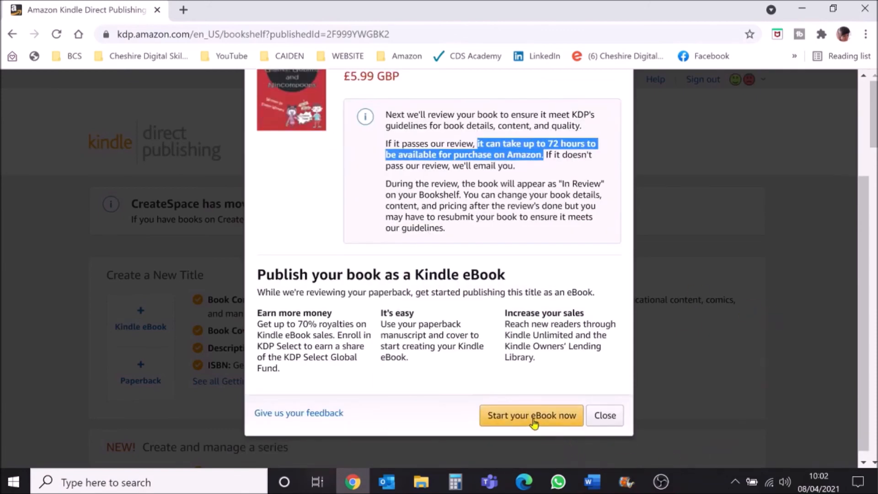